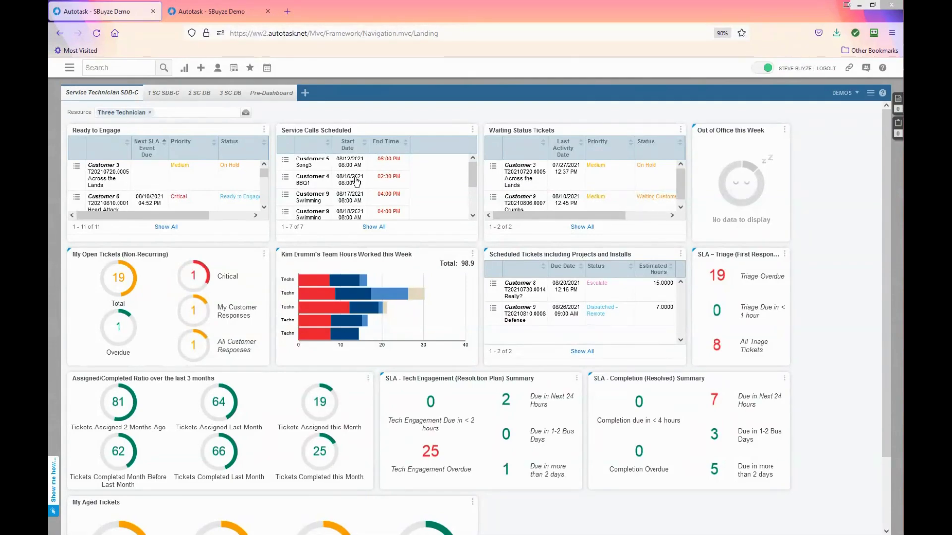
# Review the Service Technician SDB-C, 1 SC SDB-C, 2 SC DB and 3 SC DB dashboards
pyautogui.click(346, 180)
pyautogui.click(76, 166)
pyautogui.click(174, 94)
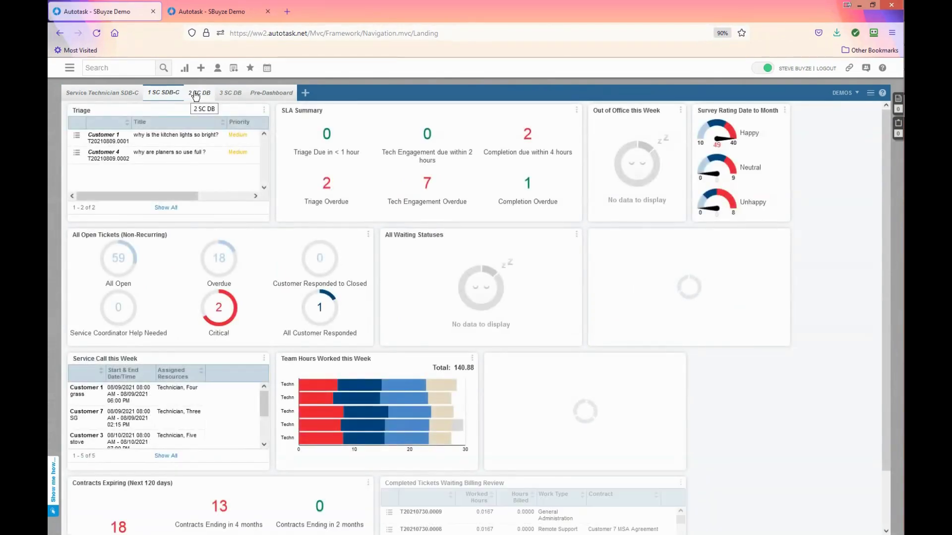
pyautogui.click(194, 95)
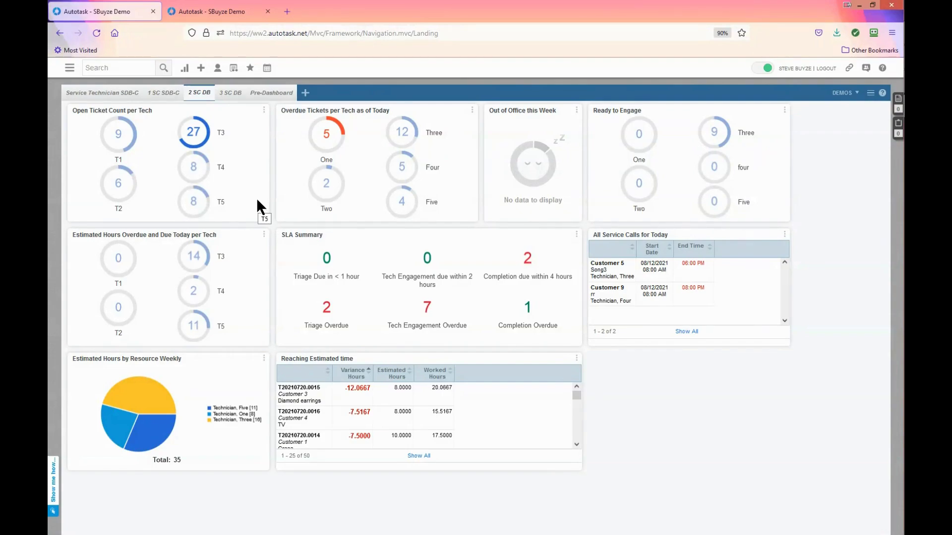
pyautogui.click(231, 93)
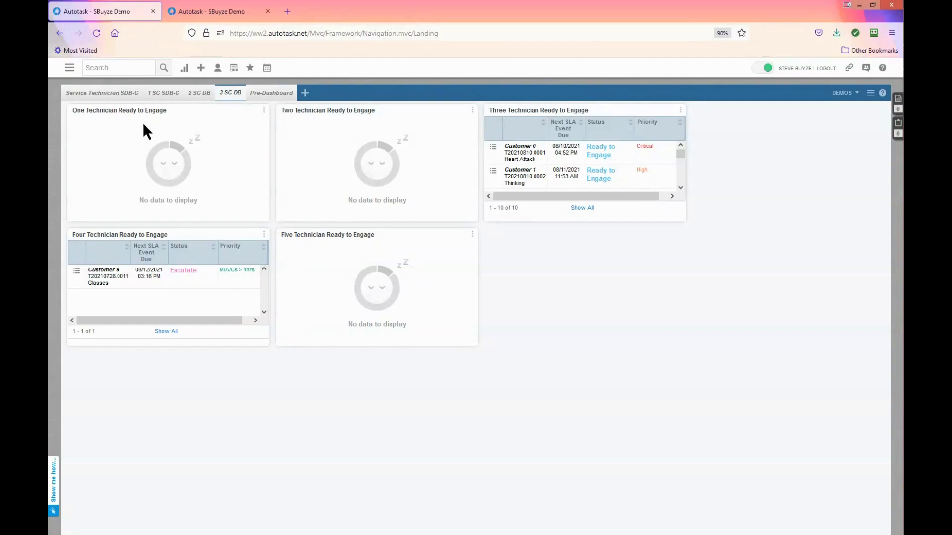
pyautogui.click(119, 96)
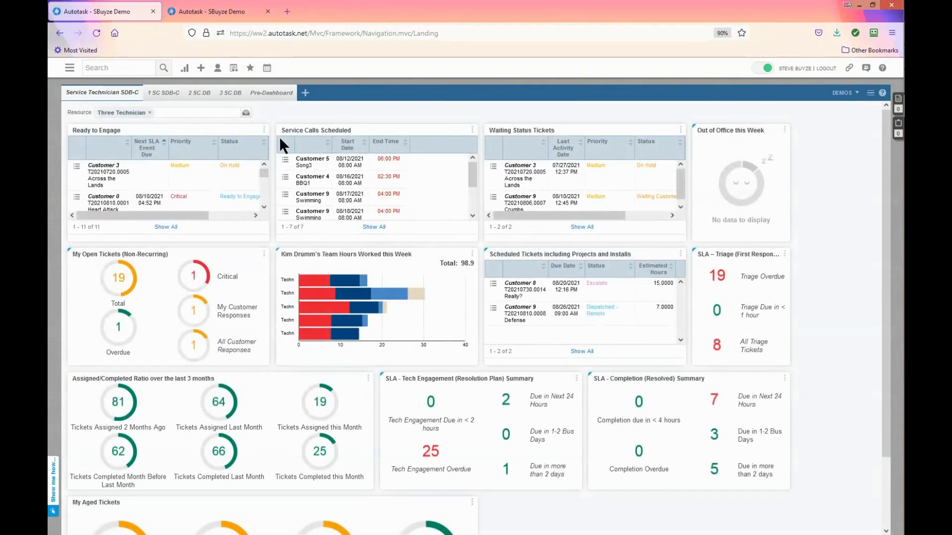
# Open the Workflow Rules from the Admin automation settings and show the rules for Projects
pyautogui.click(250, 69)
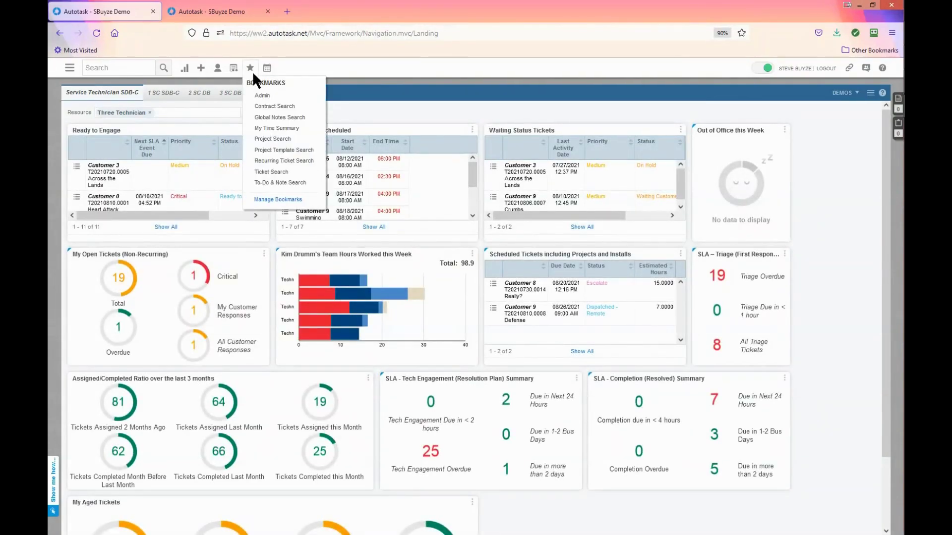
pyautogui.click(262, 95)
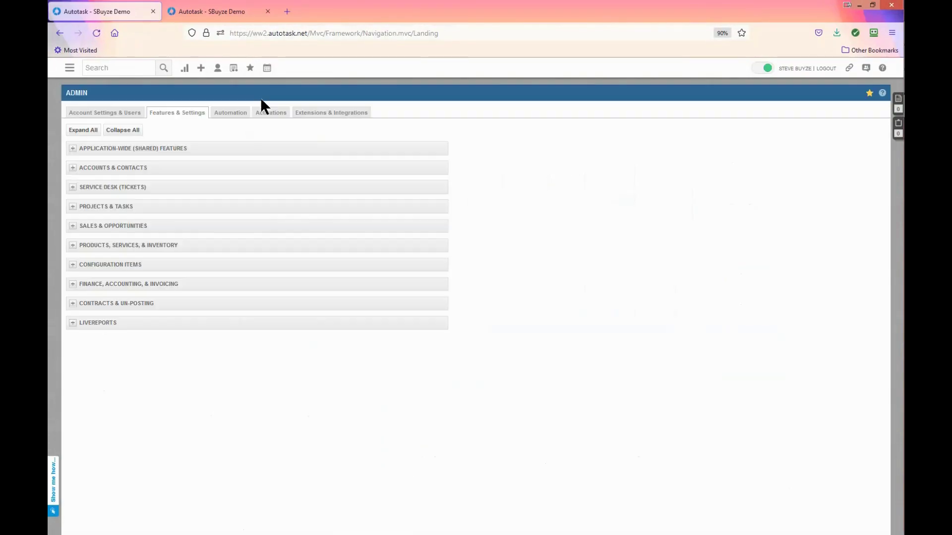
pyautogui.click(236, 115)
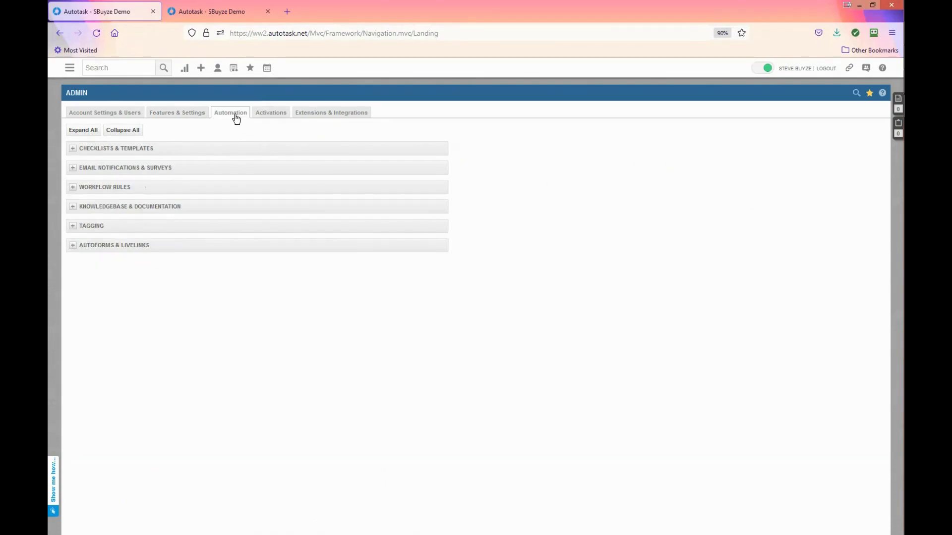
pyautogui.click(75, 188)
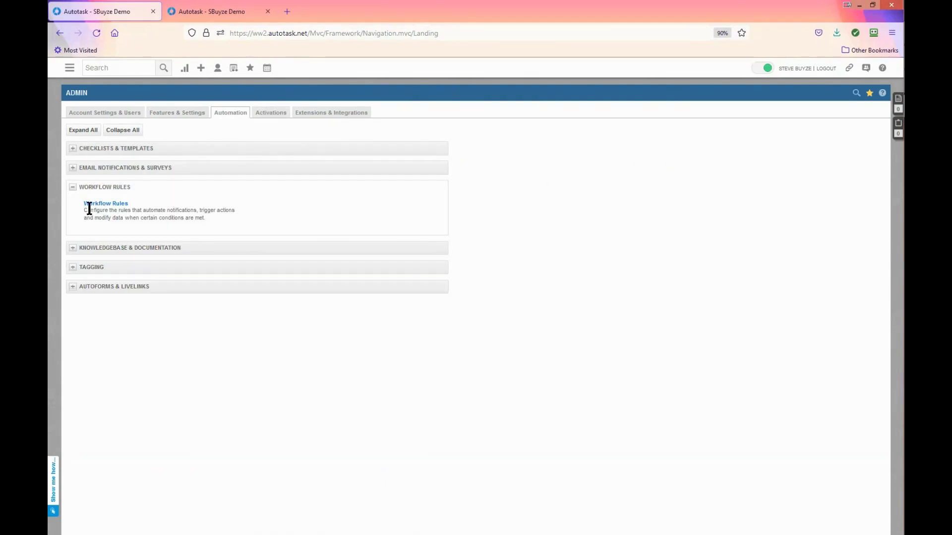
pyautogui.click(98, 204)
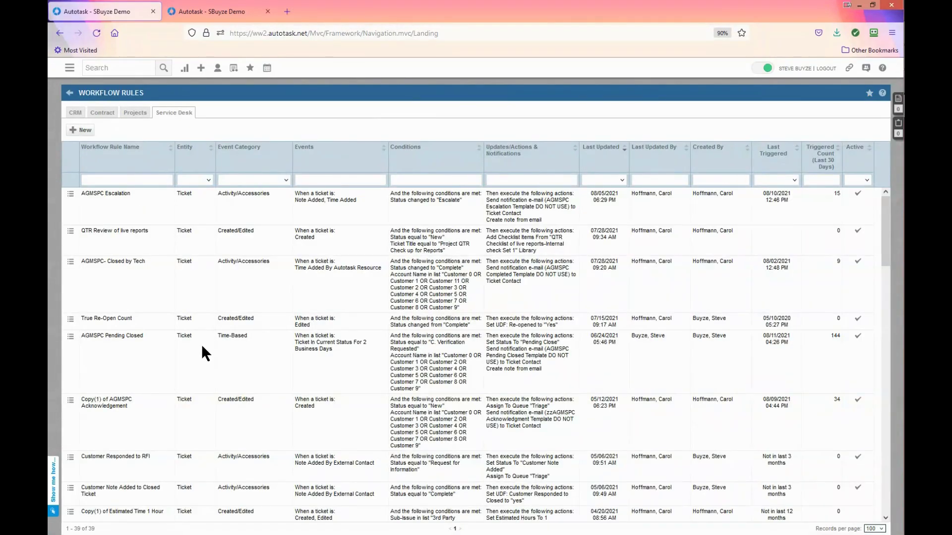
pyautogui.click(137, 115)
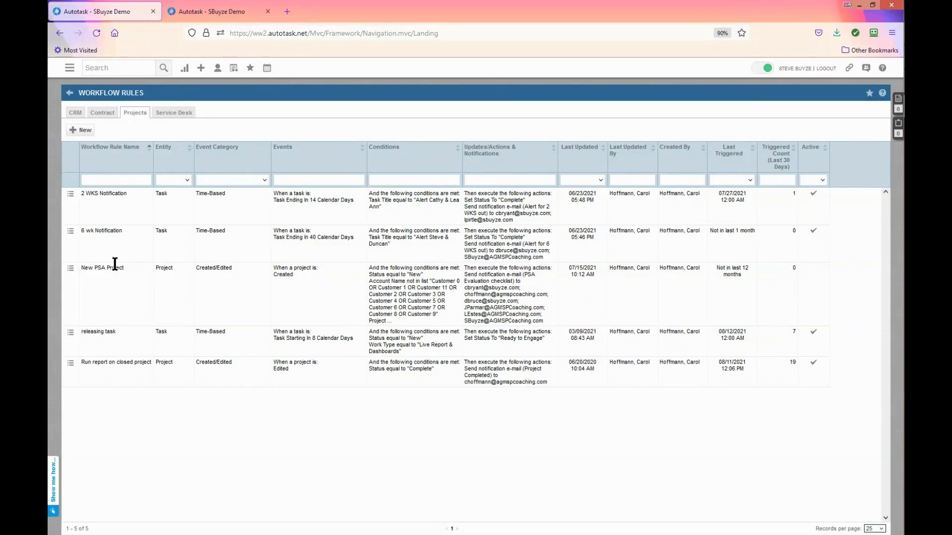
# Start a new project workflow rule and enlarge the editor window to show more of the form
pyautogui.click(83, 132)
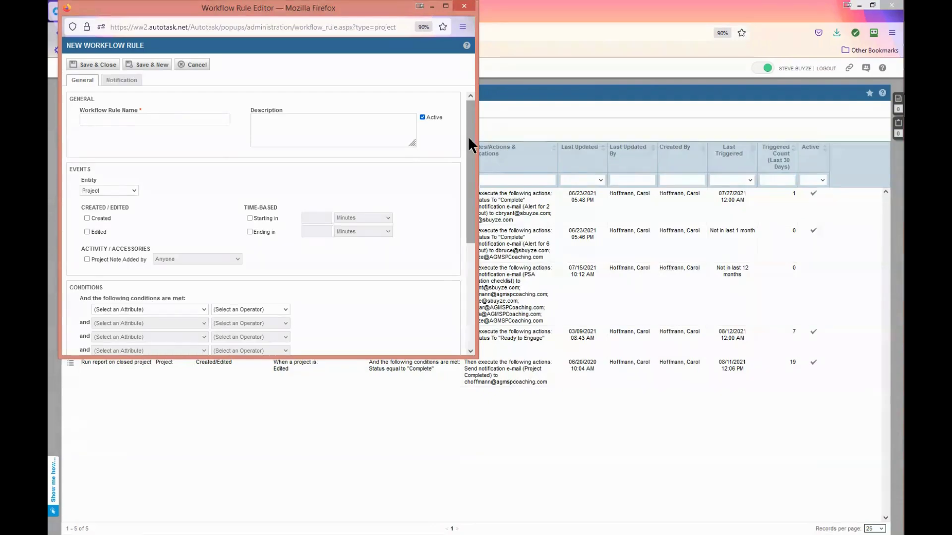
pyautogui.moveTo(476, 137); pyautogui.dragTo(790, 137)
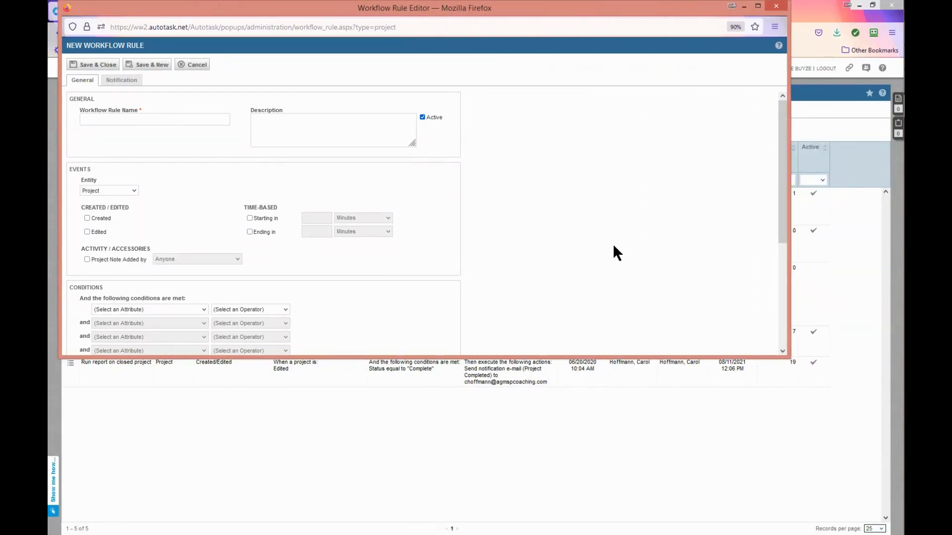
pyautogui.moveTo(525, 356); pyautogui.dragTo(506, 507)
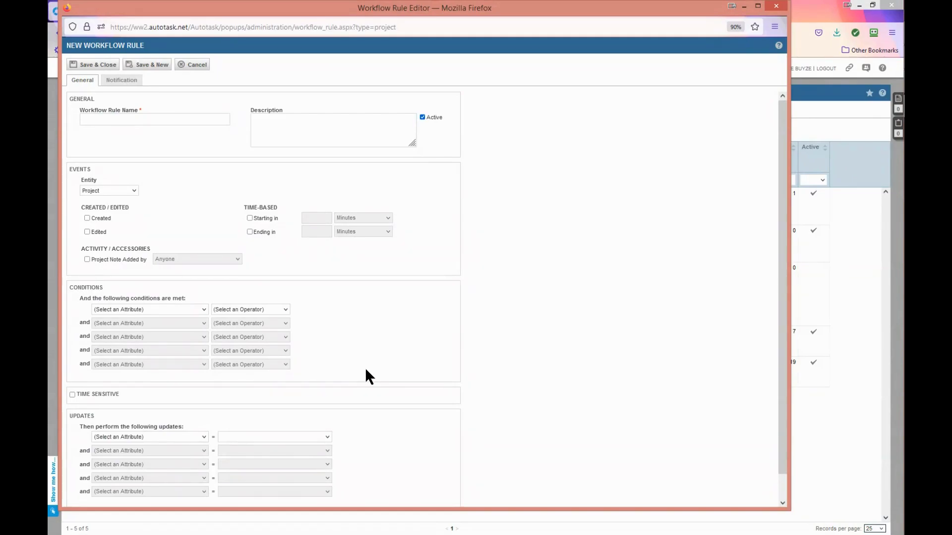
# Examine the new rule's name and description fields and the entity choices, Project and Task
pyautogui.click(138, 121)
pyautogui.click(273, 132)
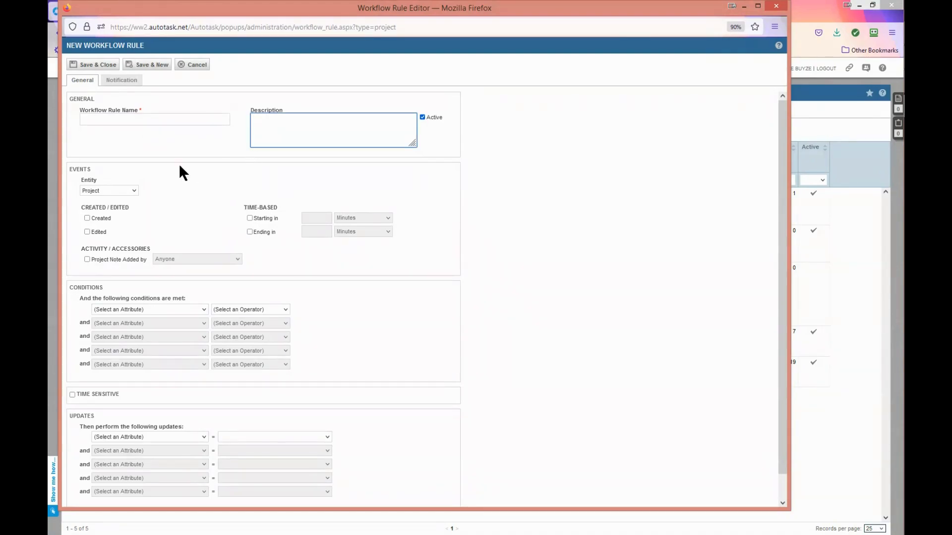
pyautogui.click(133, 189)
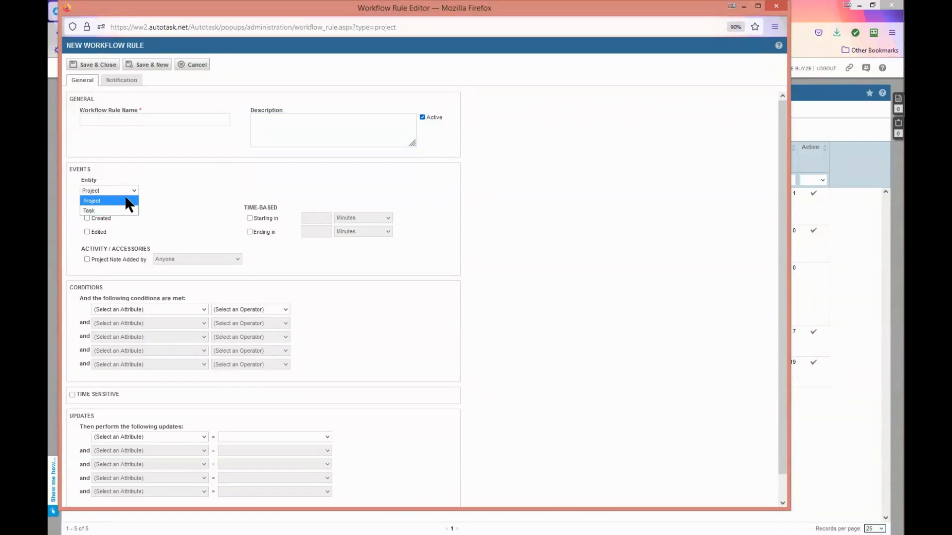
pyautogui.click(172, 203)
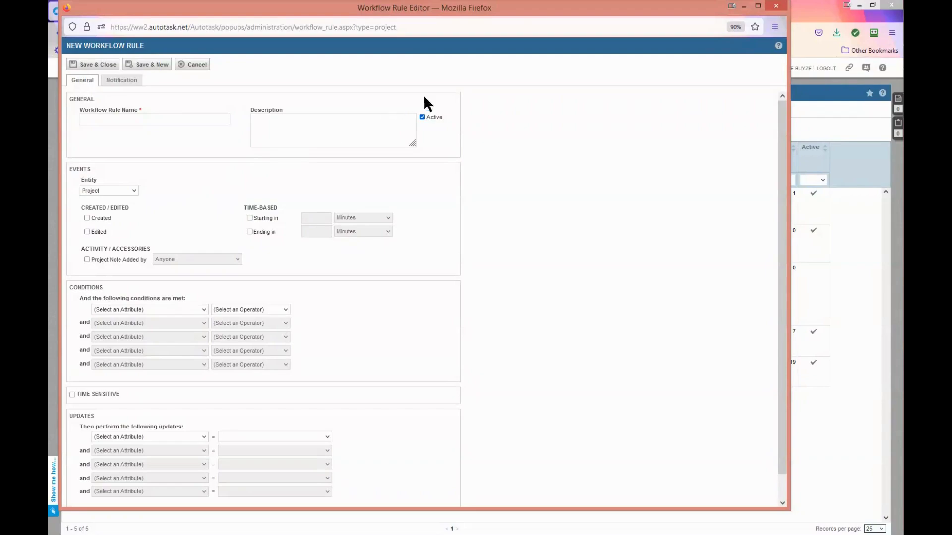
pyautogui.moveTo(527, 5); pyautogui.dragTo(48, 112)
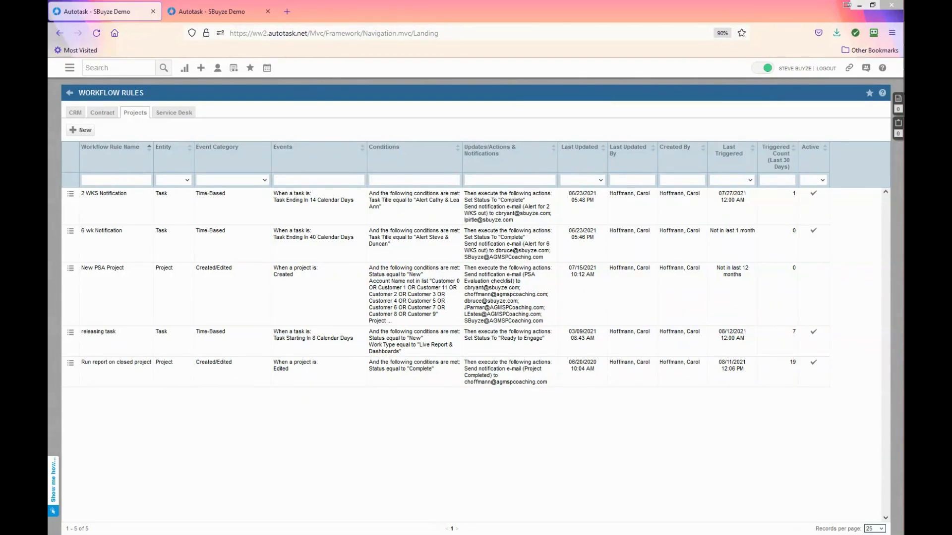
pyautogui.moveTo(49, 99); pyautogui.dragTo(586, 34)
pyautogui.click(176, 220)
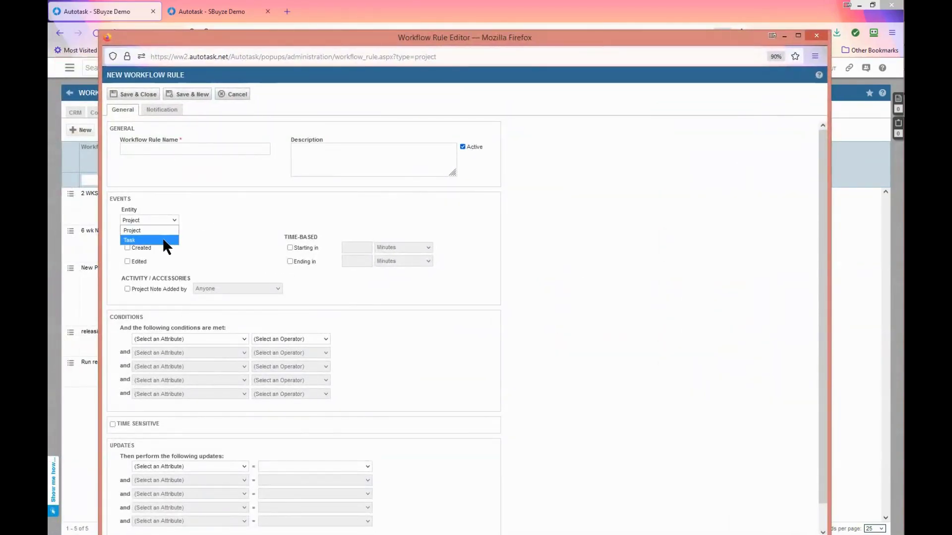
pyautogui.click(203, 231)
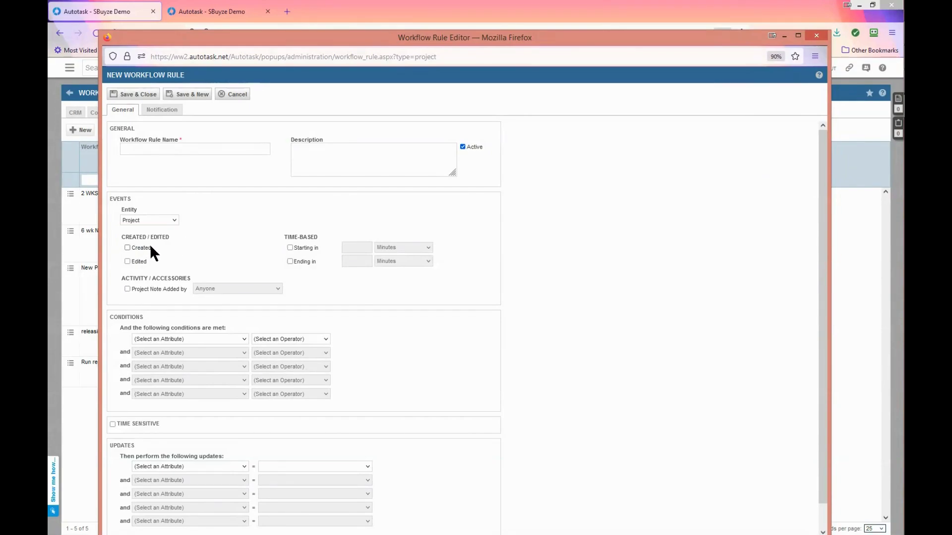
# Enable the time-based events Starting in and Ending in for the new workflow rule
pyautogui.scroll(-1, 258, 246)
pyautogui.scroll(-1, 262, 253)
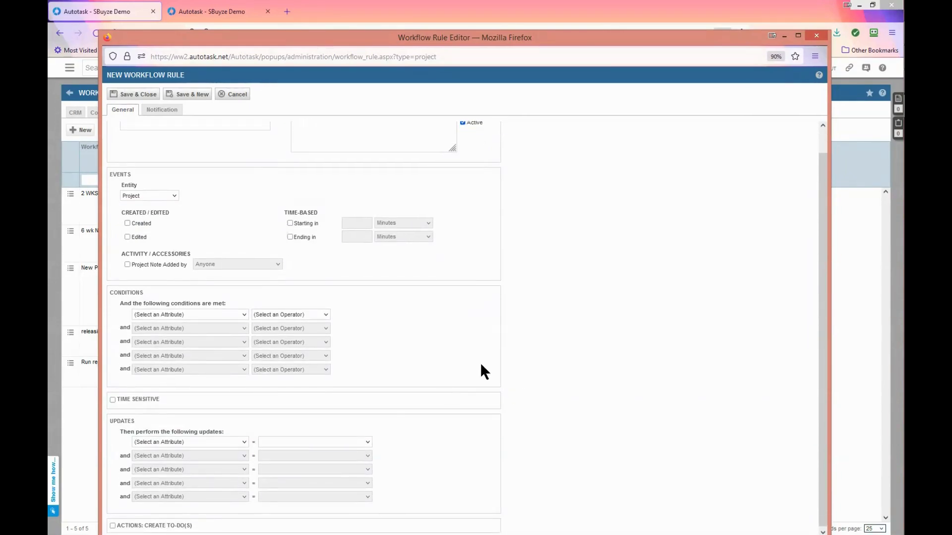
pyautogui.click(290, 237)
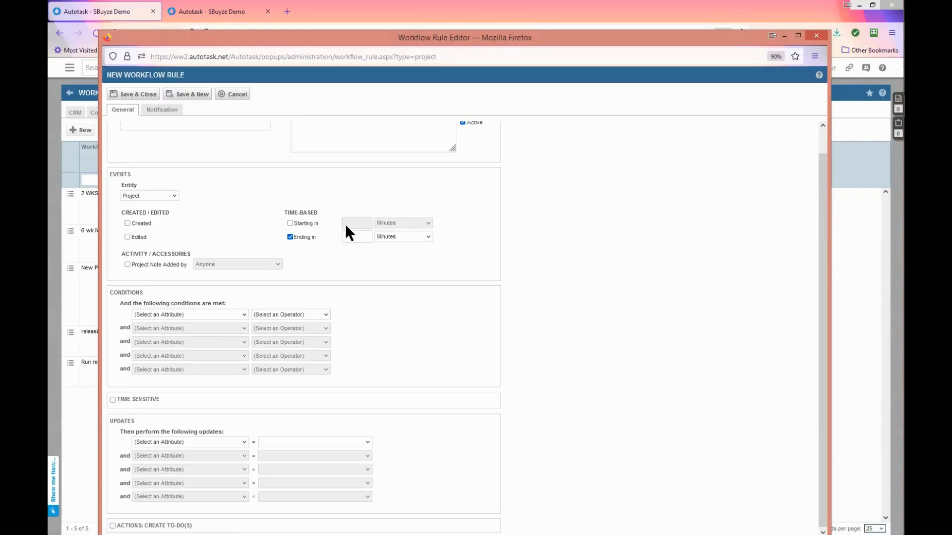
pyautogui.click(291, 223)
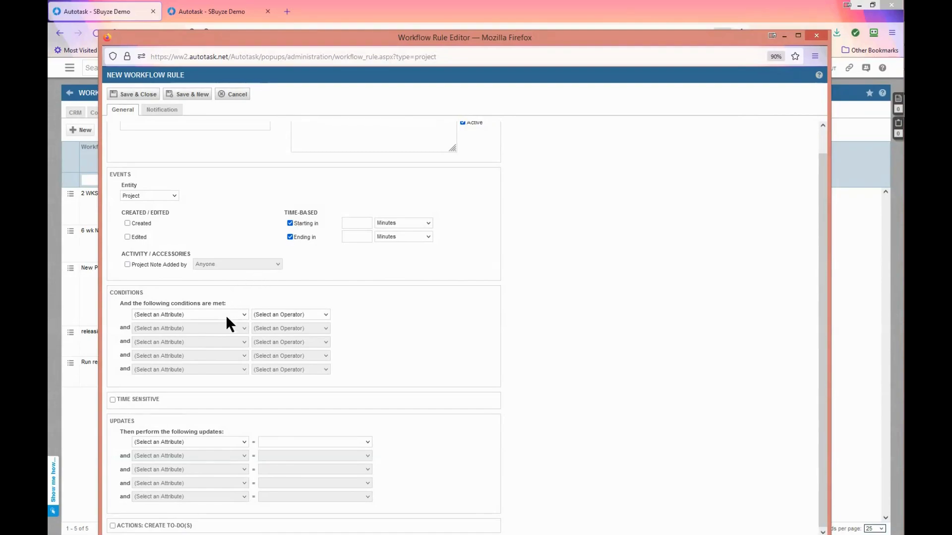
# Examine the project, account and contract attributes available for the rule's first condition
pyautogui.click(243, 315)
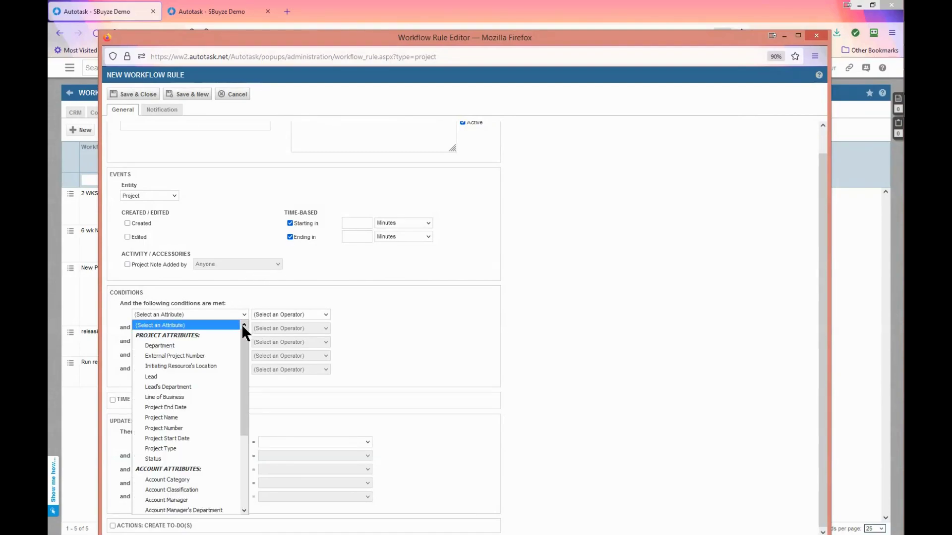
pyautogui.moveTo(243, 339)
pyautogui.mouseDown()
pyautogui.moveTo(243, 352)
pyautogui.moveTo(243, 324)
pyautogui.mouseUp()
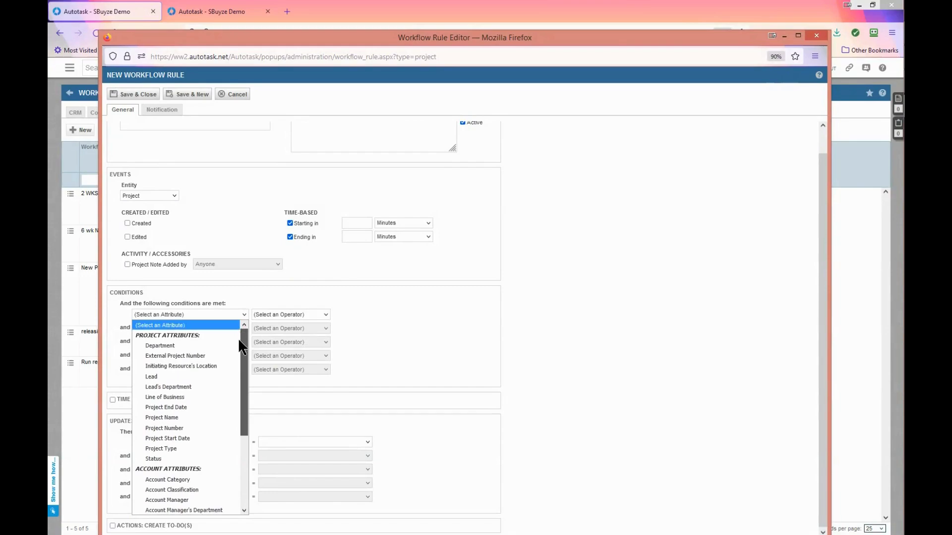
pyautogui.scroll(-4, 237, 367)
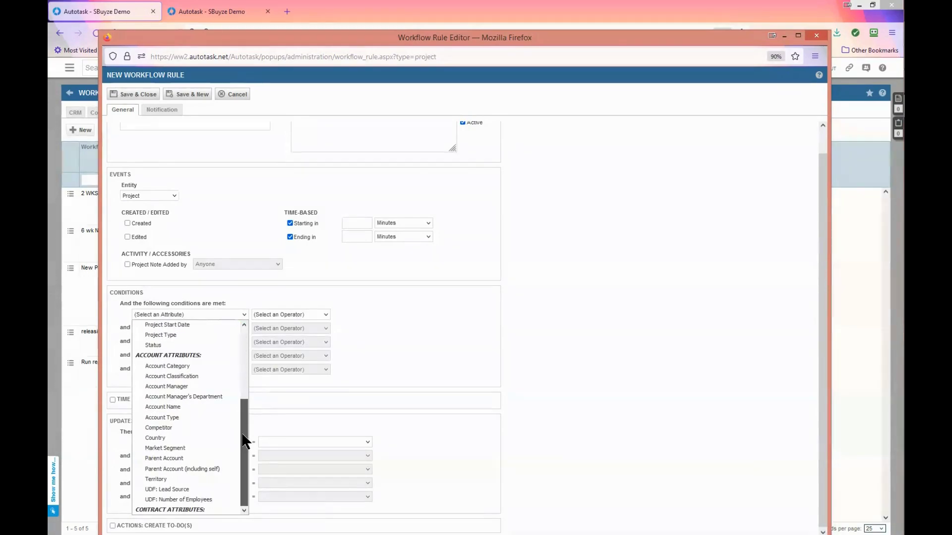
pyautogui.moveTo(243, 440); pyautogui.dragTo(251, 314)
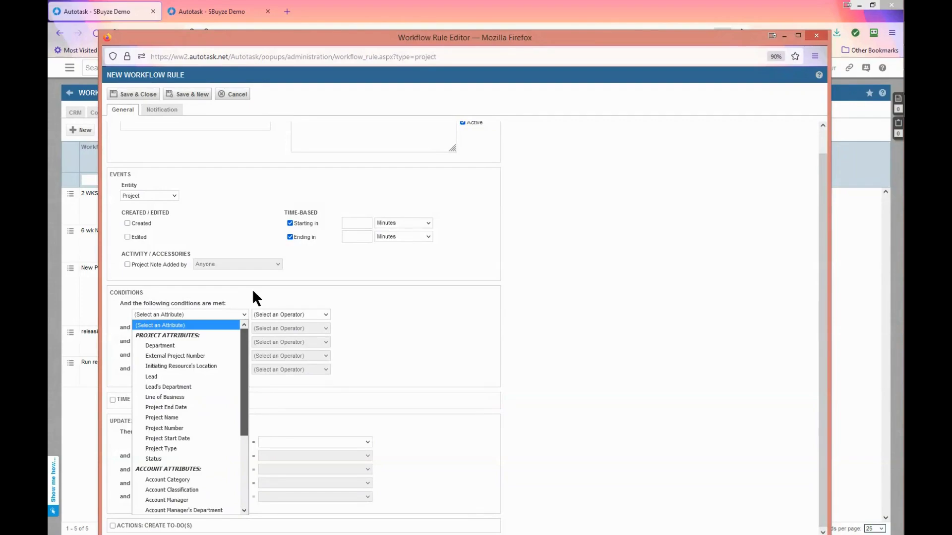
# Set the rule's entity to Task and add a first condition on Task Title with the operator Equal to
pyautogui.click(174, 197)
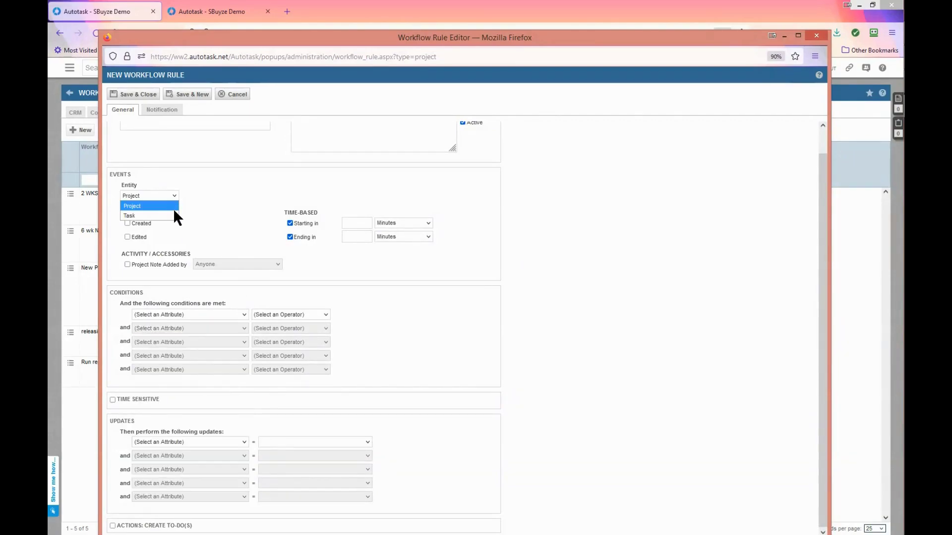
pyautogui.click(171, 215)
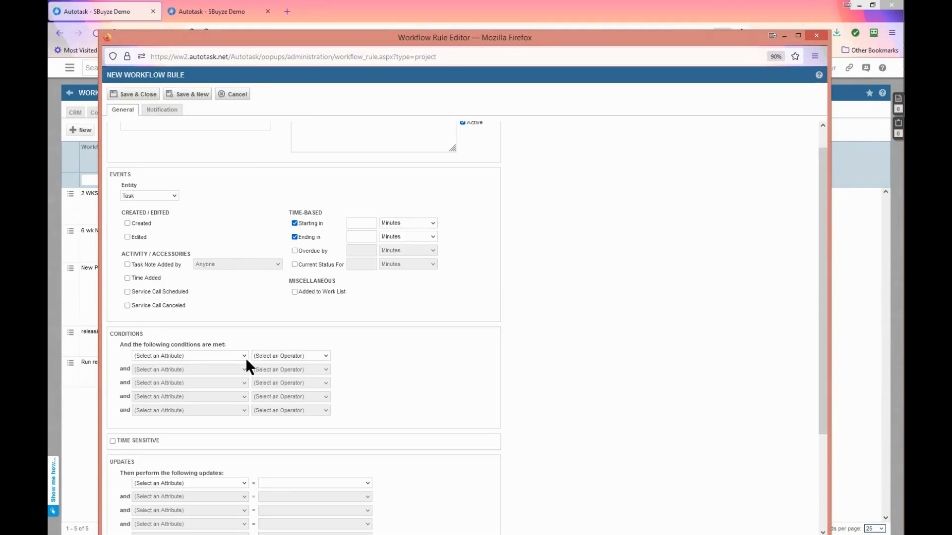
pyautogui.click(245, 357)
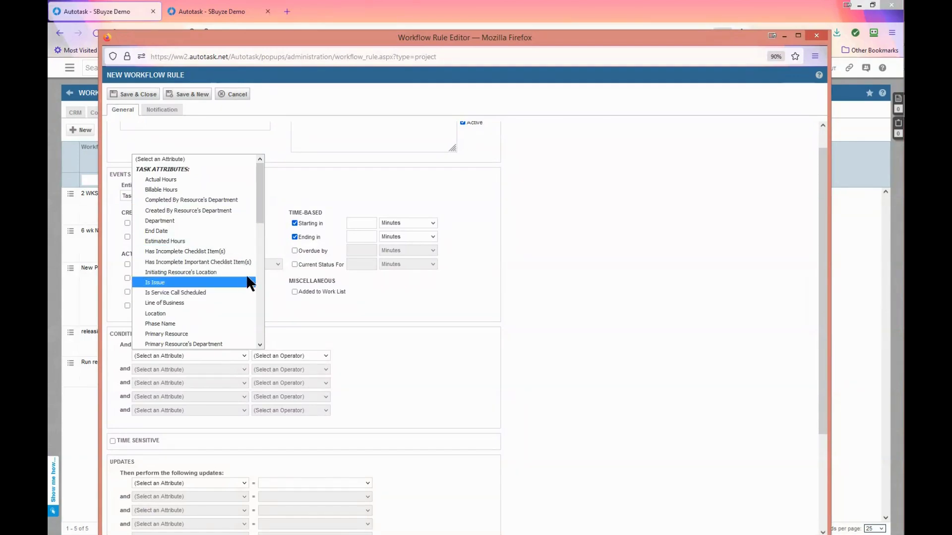
pyautogui.moveTo(256, 215); pyautogui.dragTo(255, 254)
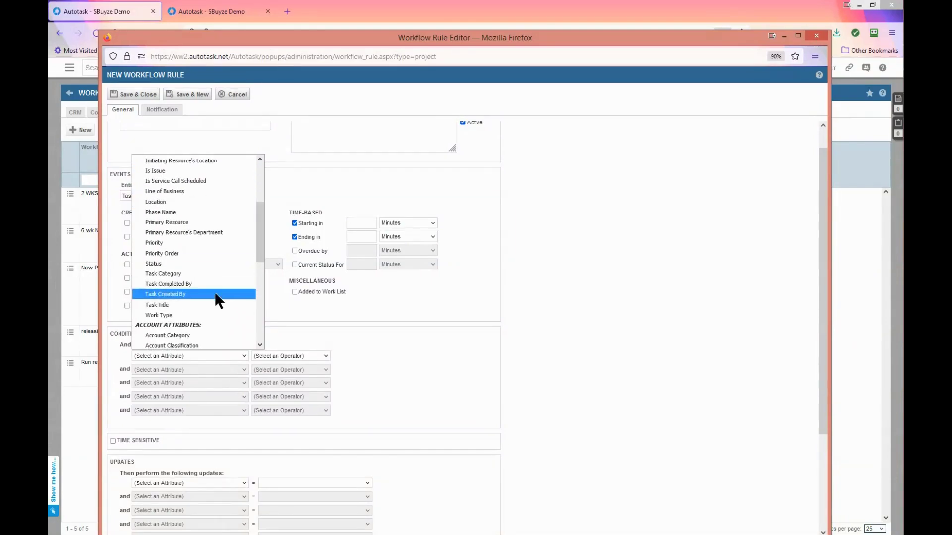
pyautogui.click(214, 304)
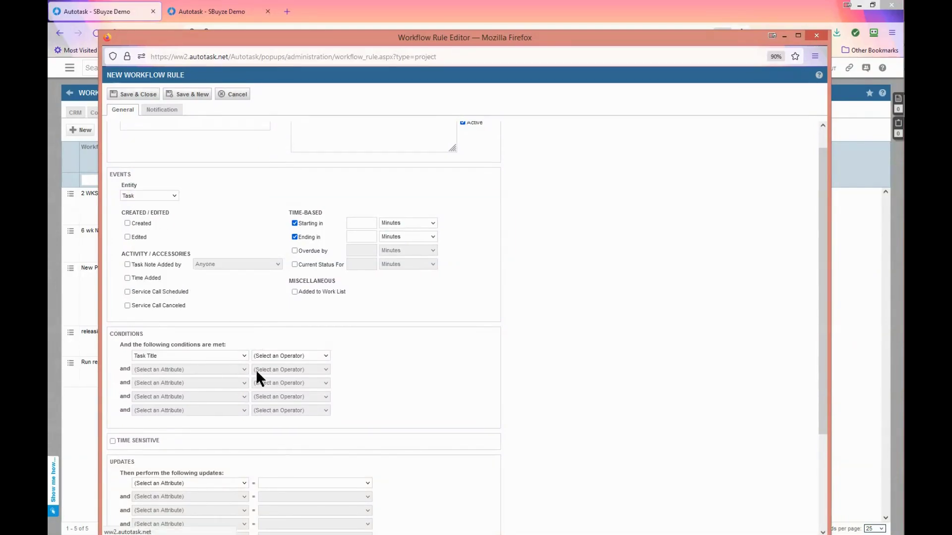
pyautogui.click(327, 358)
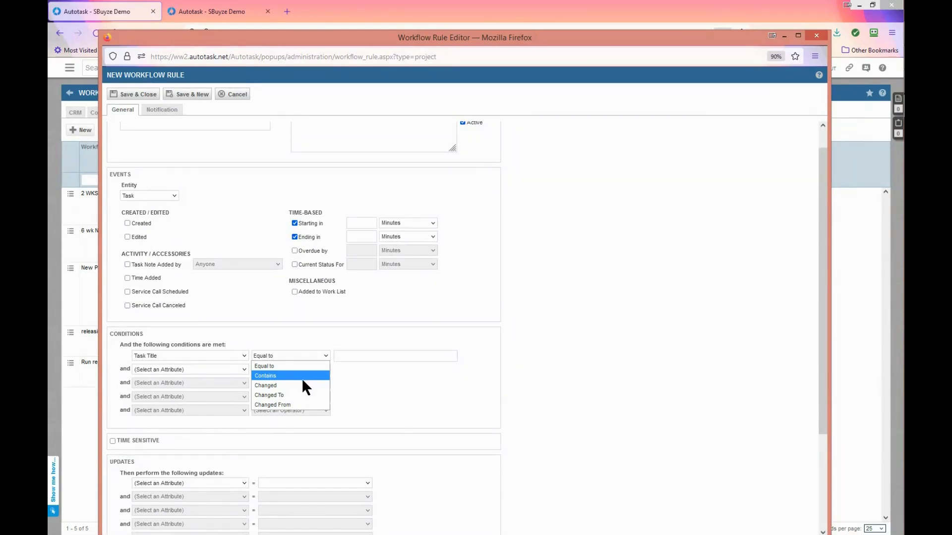
pyautogui.click(359, 390)
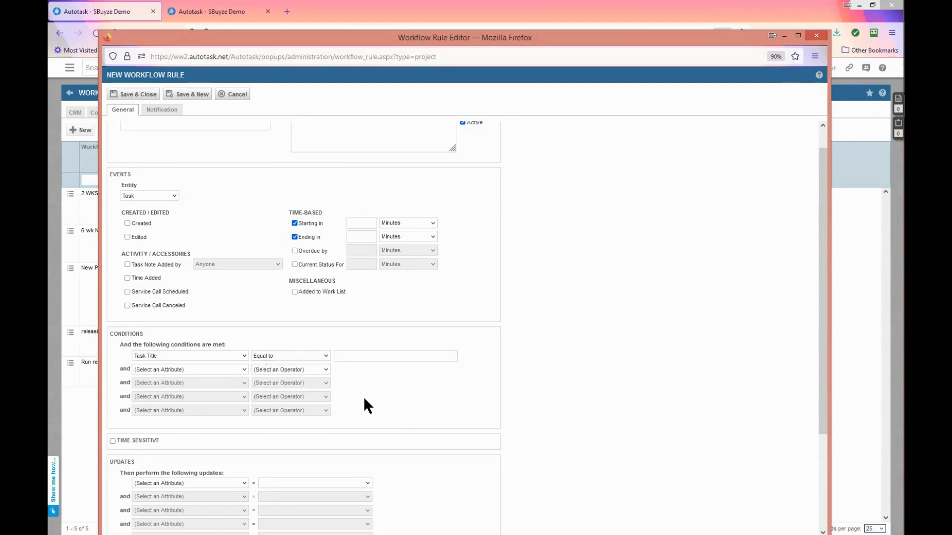
# Add a first update that sets the task's Status to New
pyautogui.scroll(-2, 363, 396)
pyautogui.scroll(-2, 364, 405)
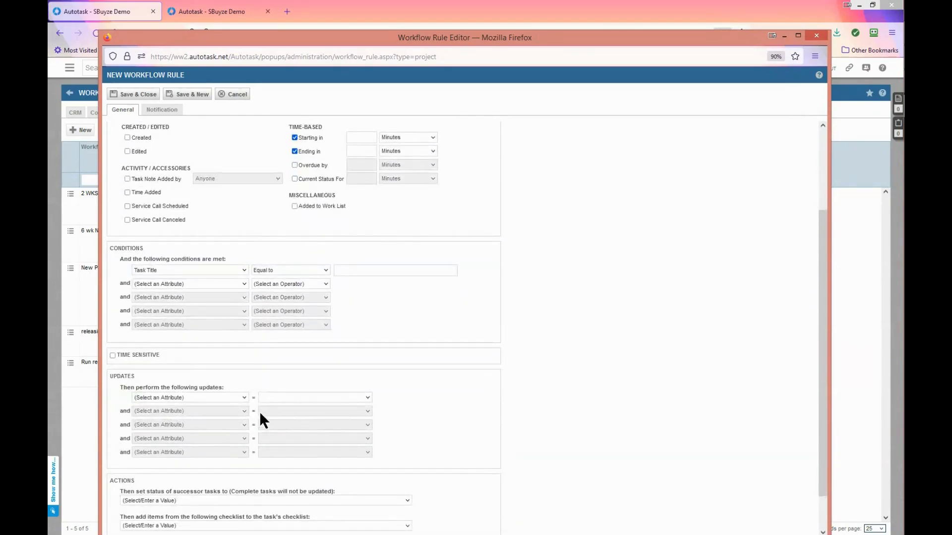
pyautogui.click(244, 398)
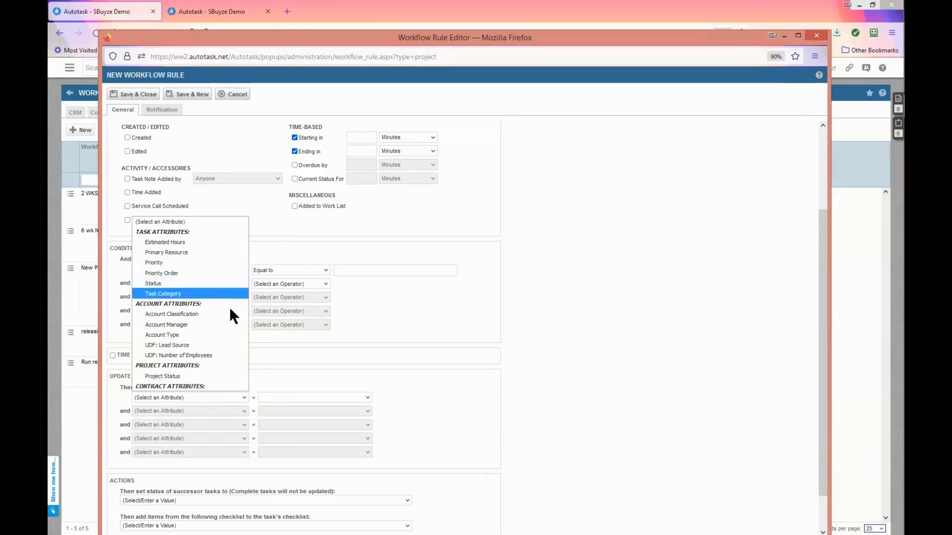
pyautogui.click(280, 353)
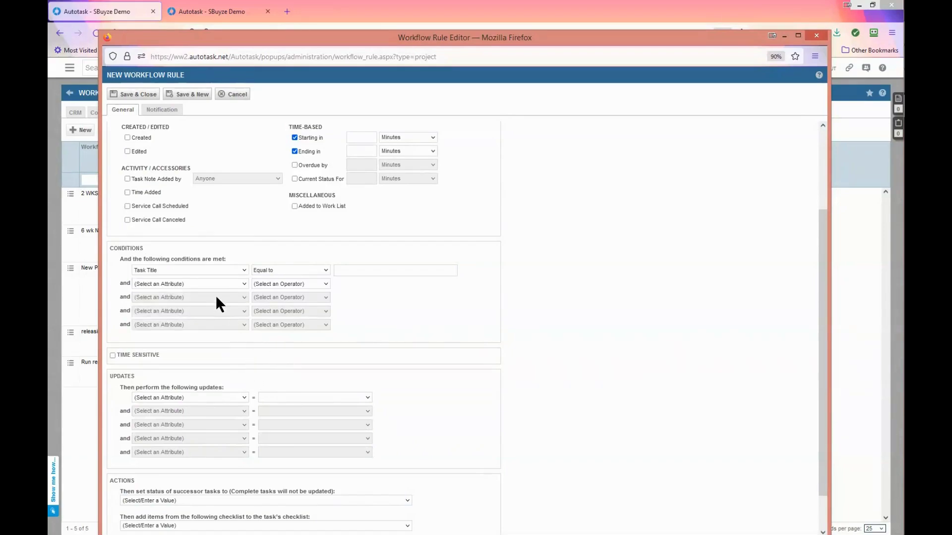
pyautogui.click(242, 395)
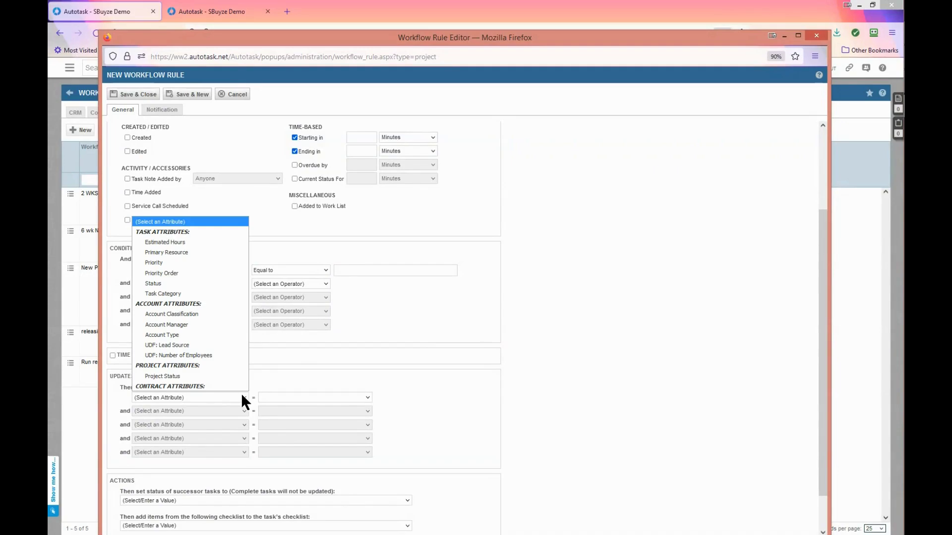
pyautogui.click(208, 283)
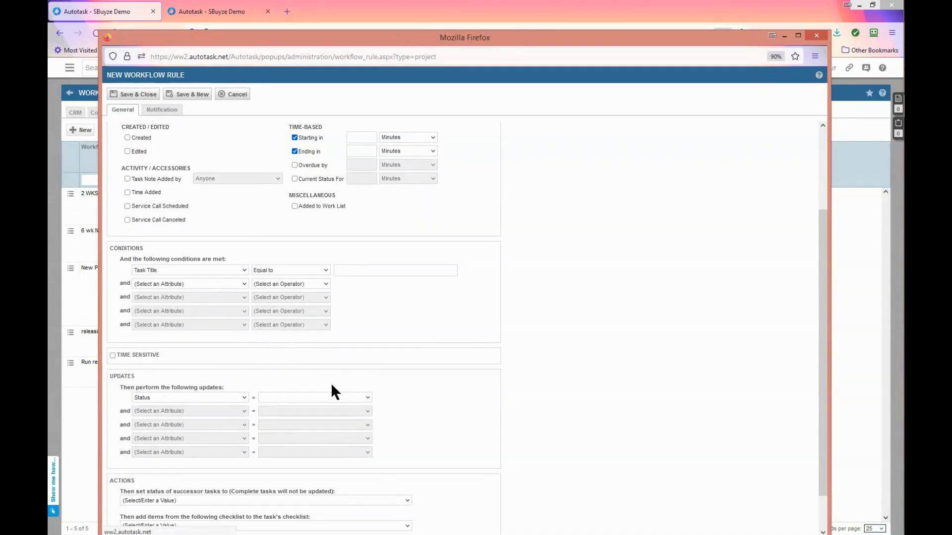
pyautogui.click(369, 398)
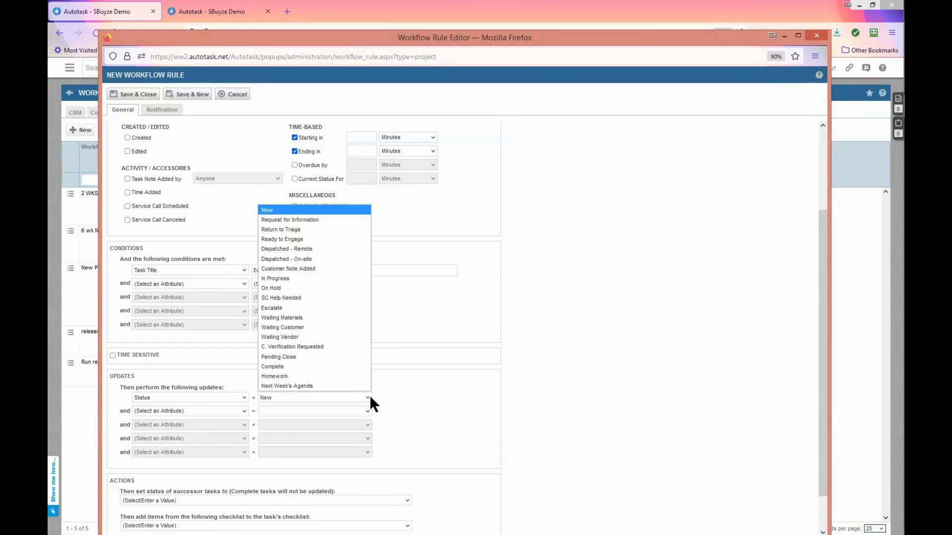
pyautogui.click(392, 398)
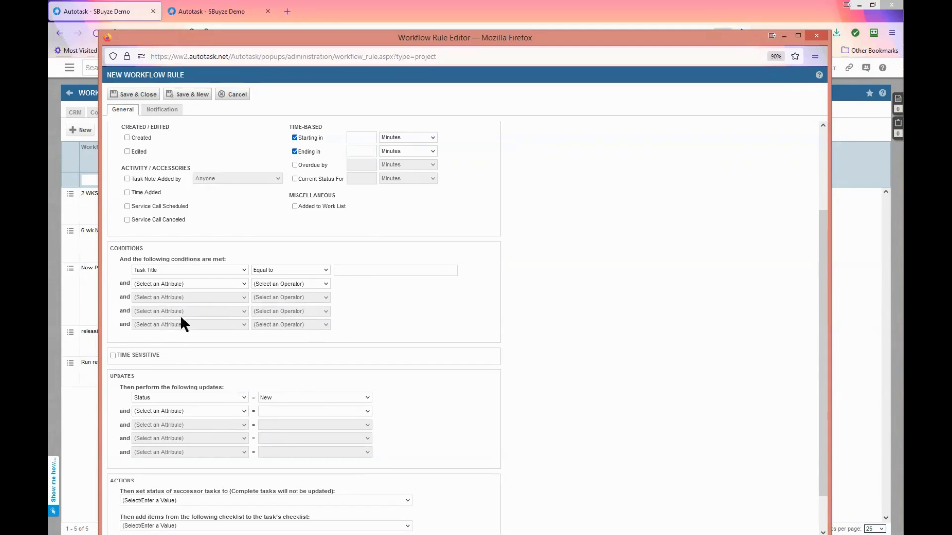
# Examine the update attributes, the selectable status values and the rule's Actions section
pyautogui.click(243, 397)
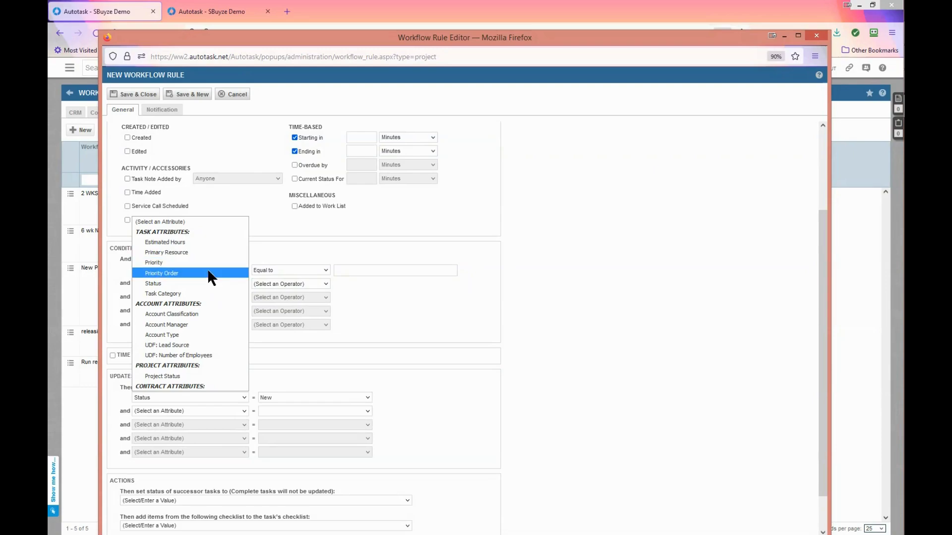
pyautogui.click(210, 284)
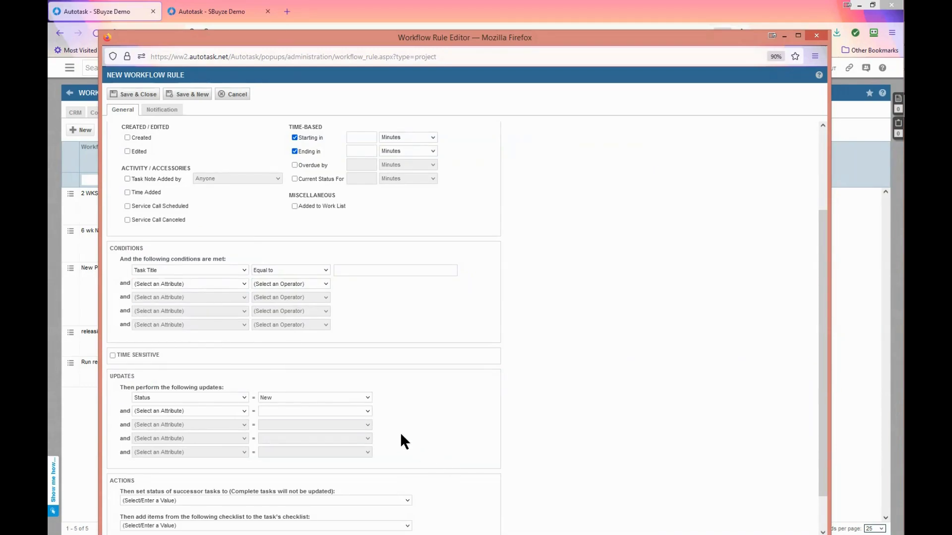
pyautogui.click(369, 397)
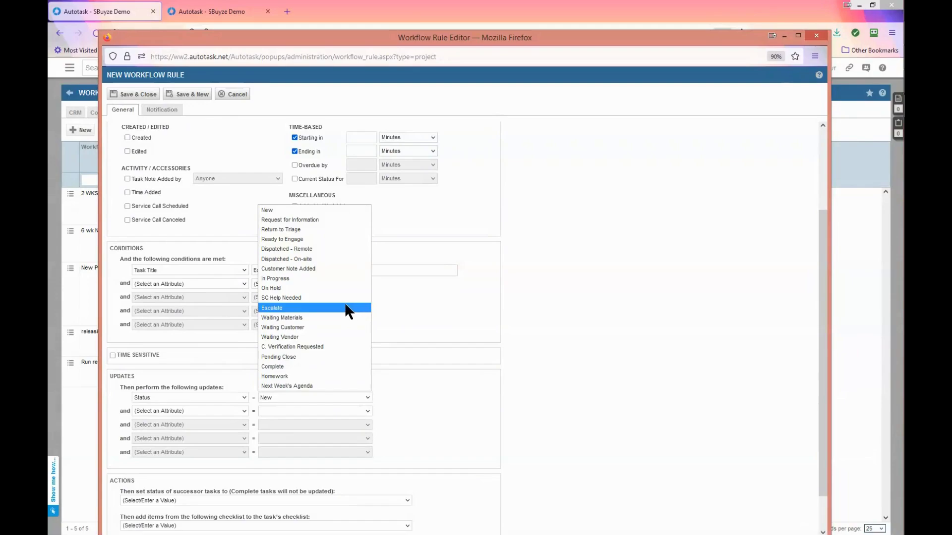
pyautogui.click(425, 333)
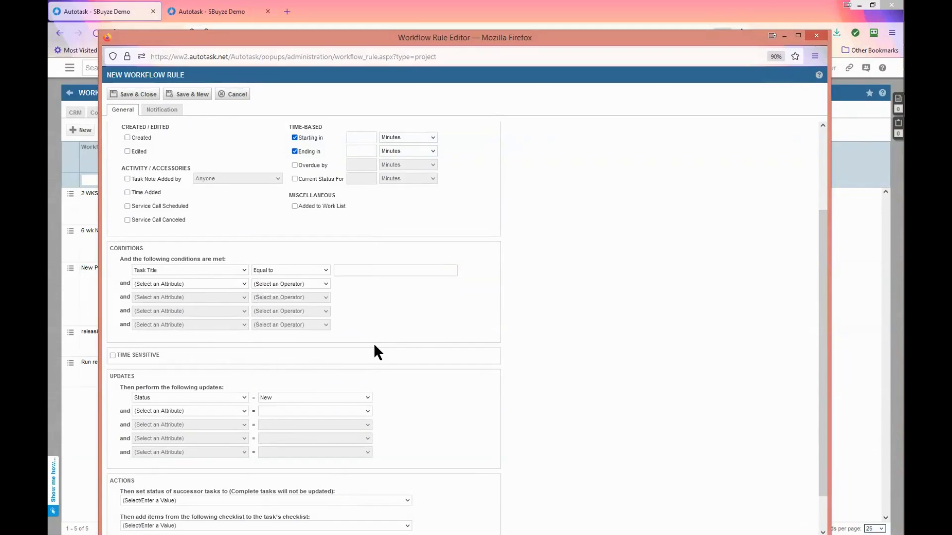
pyautogui.scroll(-2, 374, 343)
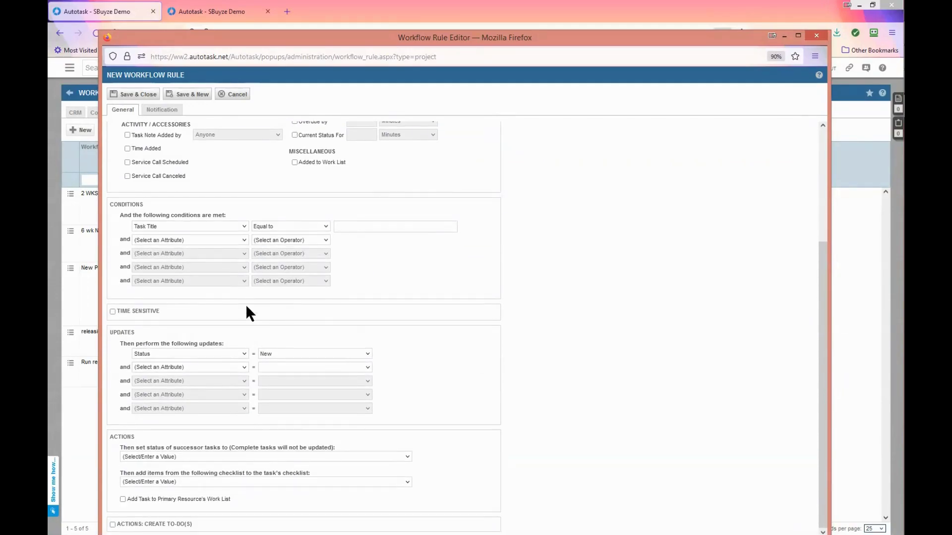
pyautogui.scroll(2, 254, 202)
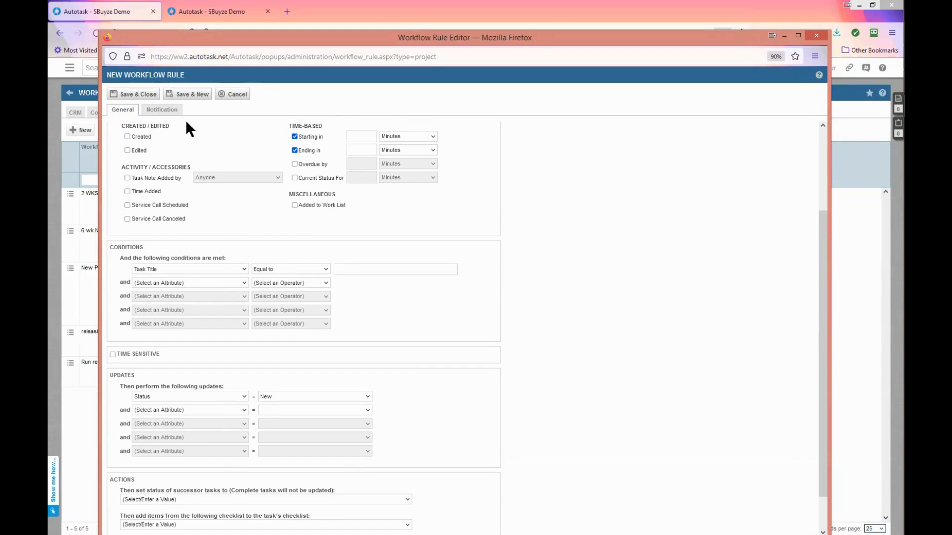
# Try to open the rule's notification settings, and name the workflow rule Test
pyautogui.click(164, 109)
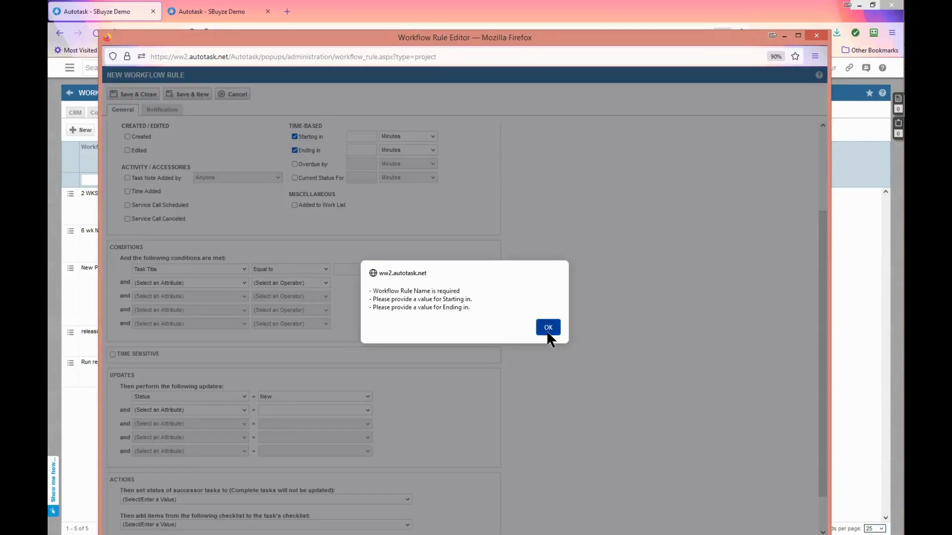
pyautogui.click(547, 330)
pyautogui.scroll(3, 181, 233)
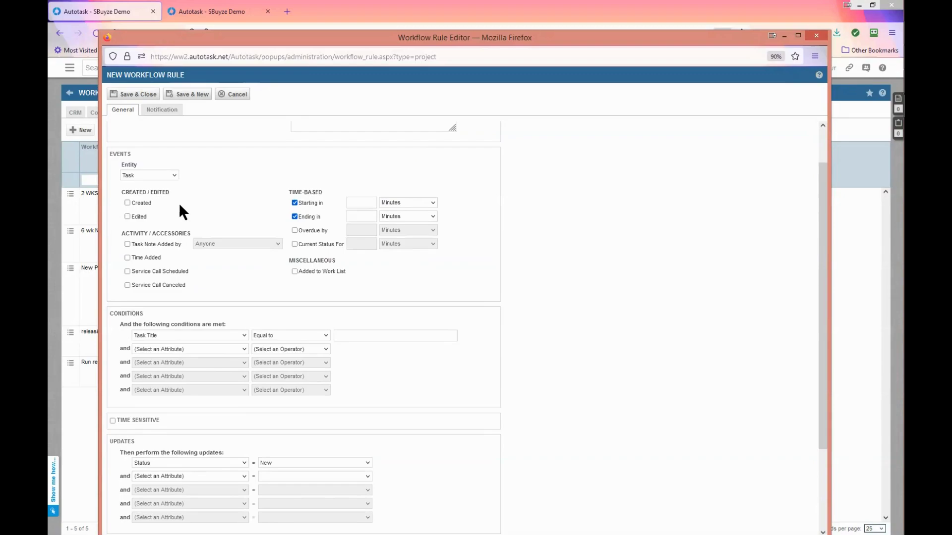
pyautogui.click(227, 149)
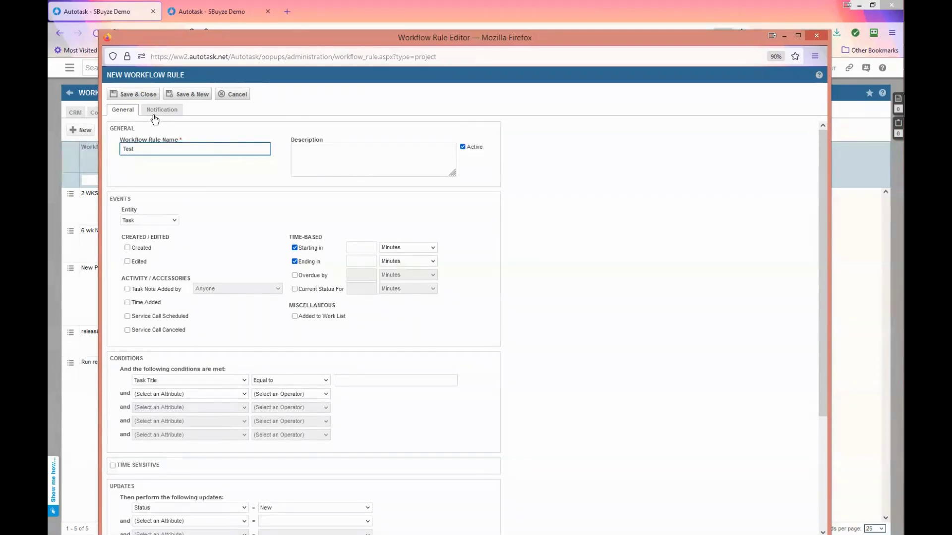
pyautogui.click(242, 132)
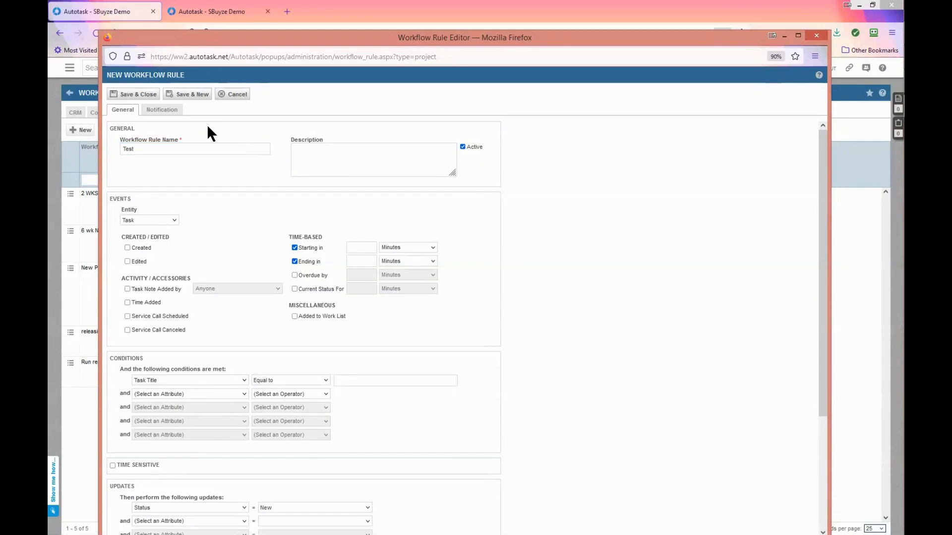
# Set the Starting in event to 1 Business Days and disable the Ending in event
pyautogui.click(160, 108)
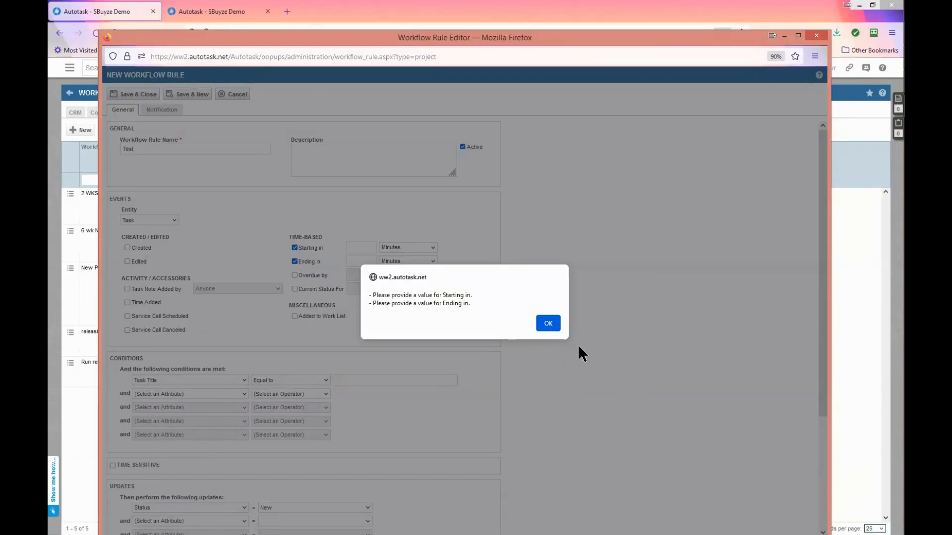
pyautogui.click(549, 324)
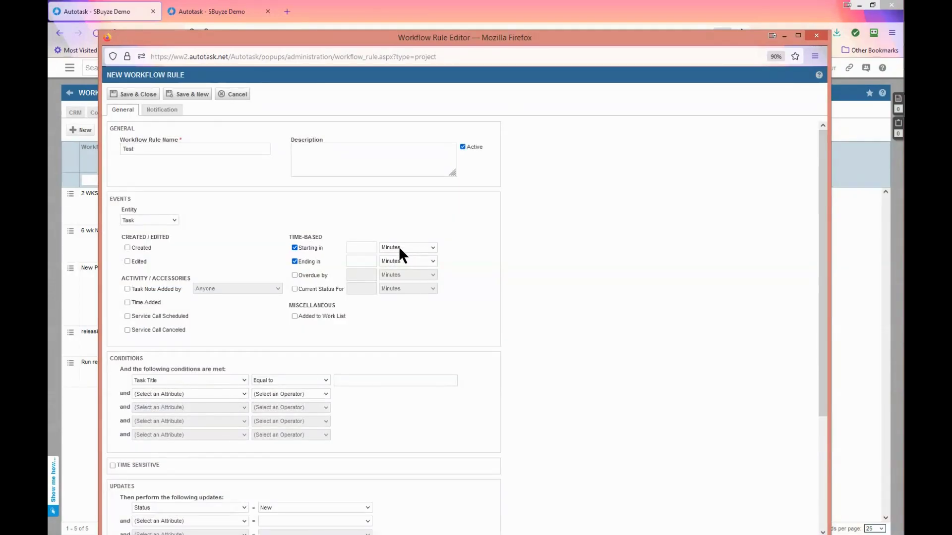
pyautogui.click(430, 248)
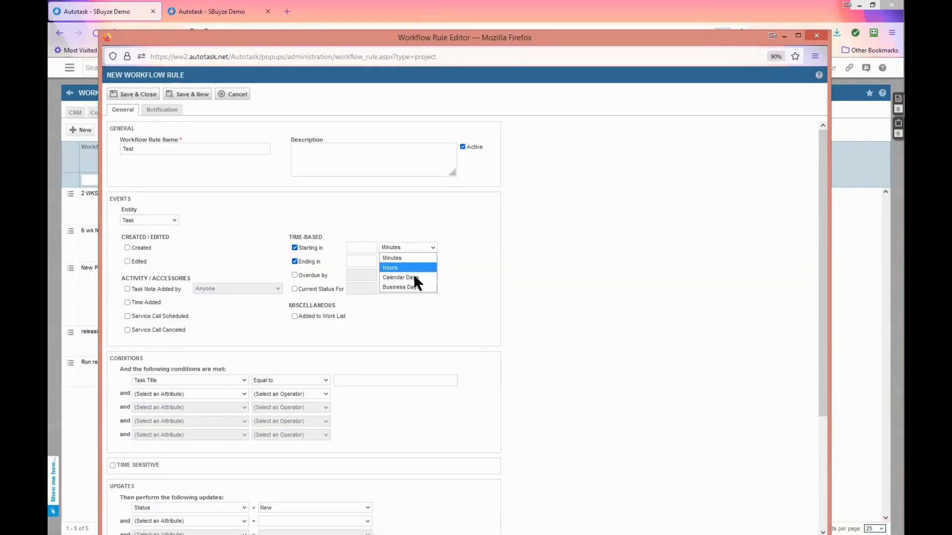
pyautogui.click(407, 287)
pyautogui.click(366, 248)
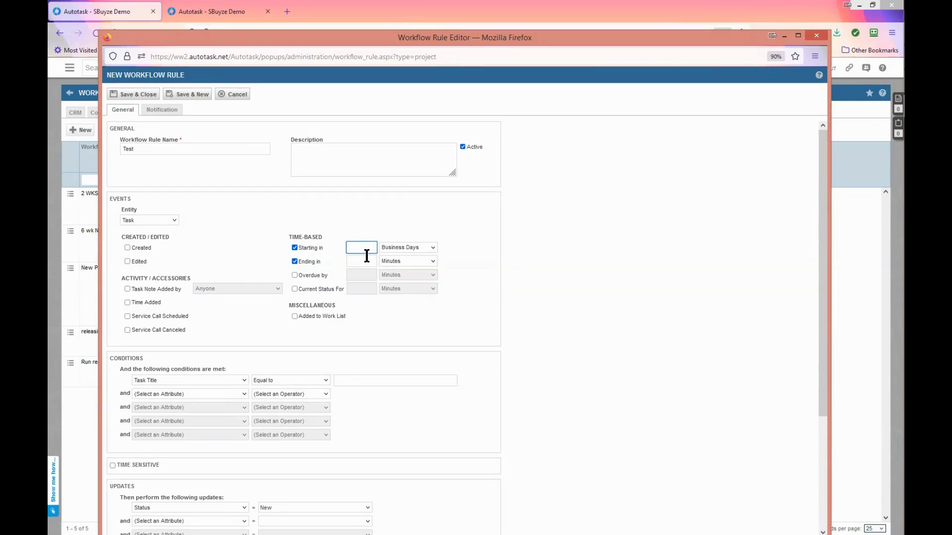
pyautogui.write('1')
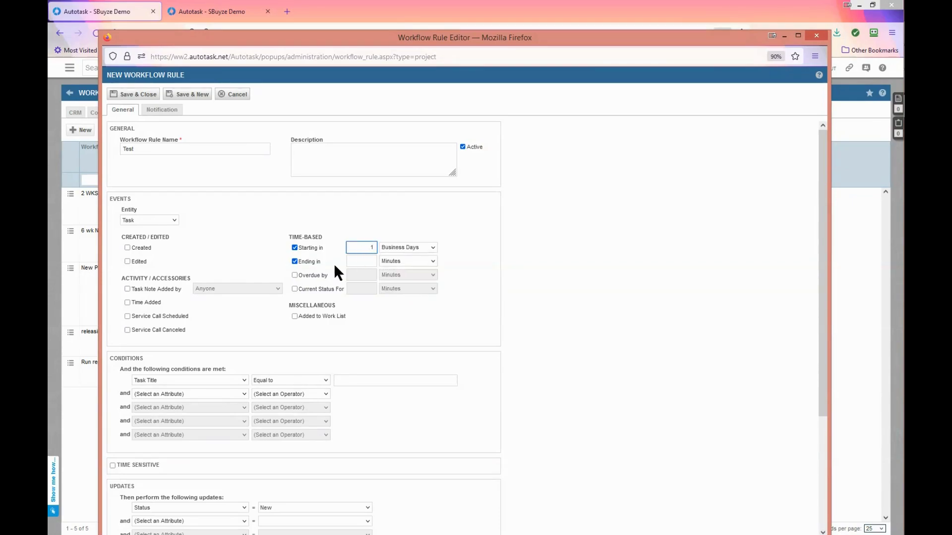
pyautogui.click(294, 261)
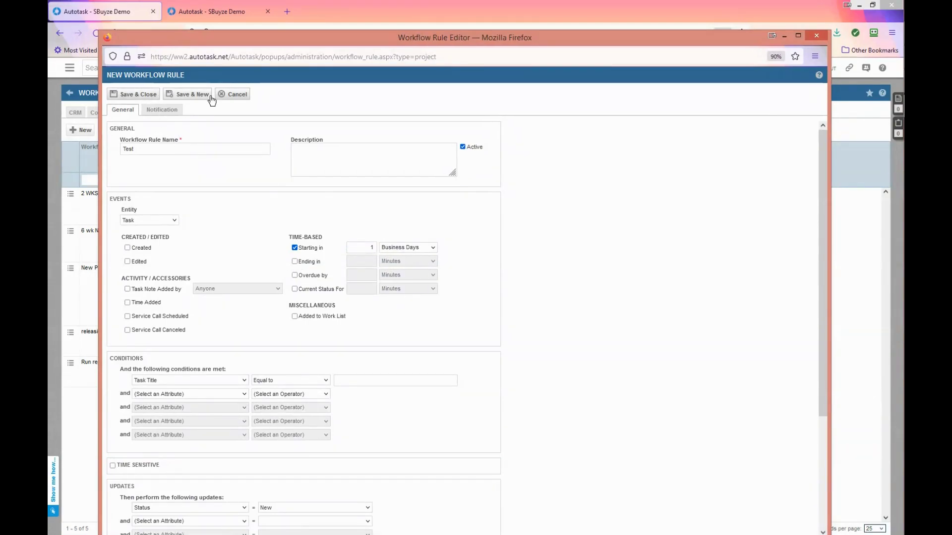
# Examine the rule's notification recipients, sender options and template settings, and return to its general settings
pyautogui.click(165, 110)
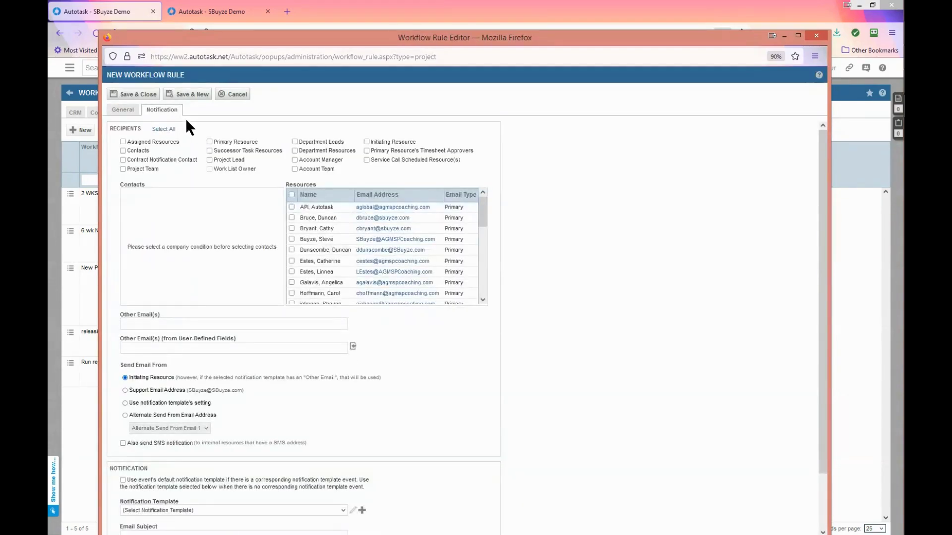
pyautogui.scroll(-2, 431, 447)
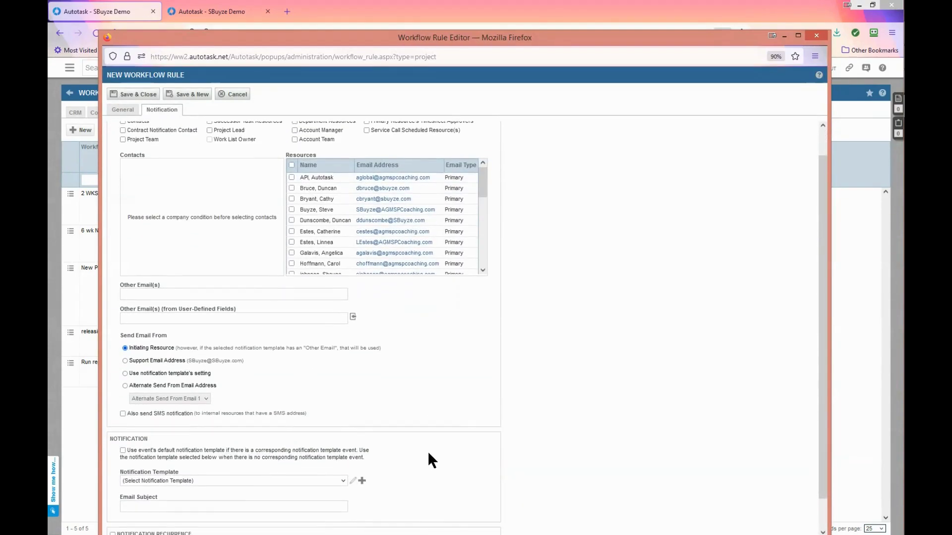
pyautogui.scroll(2, 426, 463)
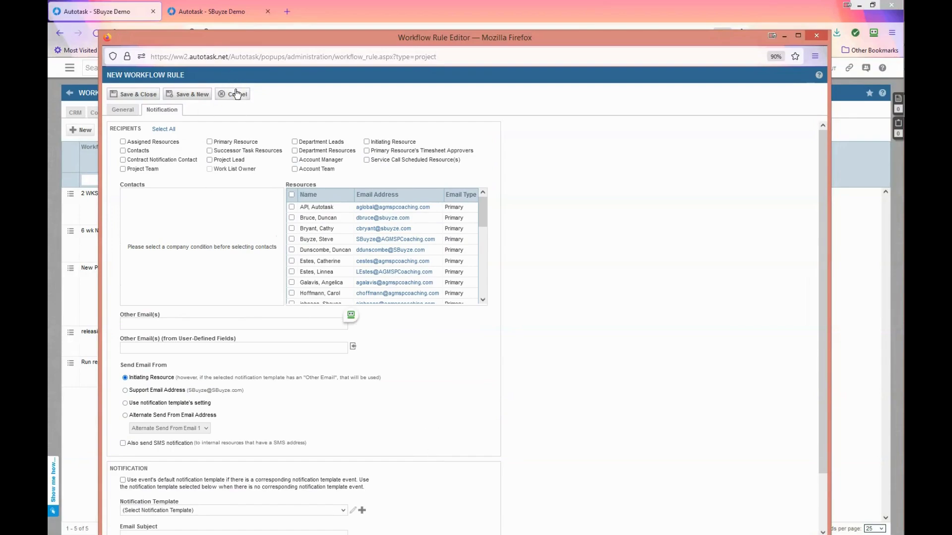
pyautogui.click(124, 111)
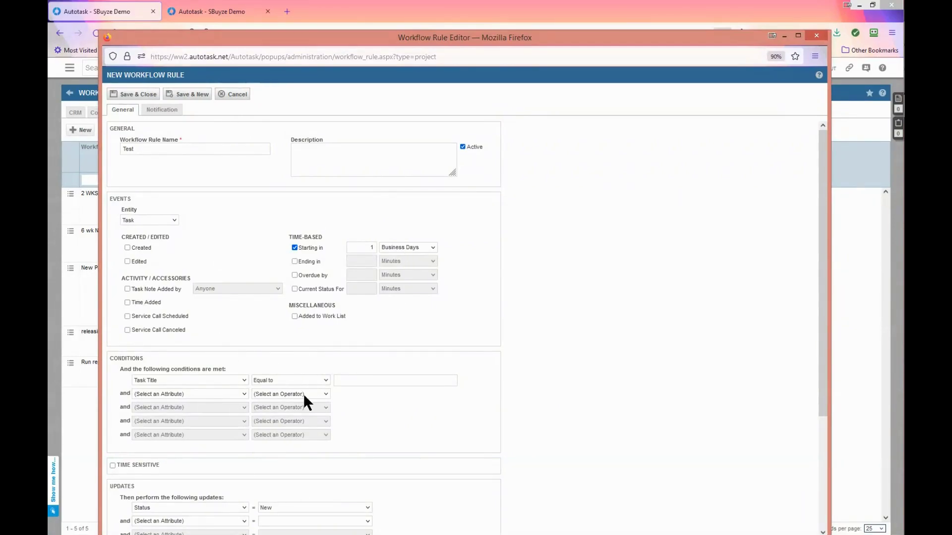
# Change the Status update's value to Ready to Engage
pyautogui.scroll(-2, 302, 396)
pyautogui.scroll(-2, 297, 404)
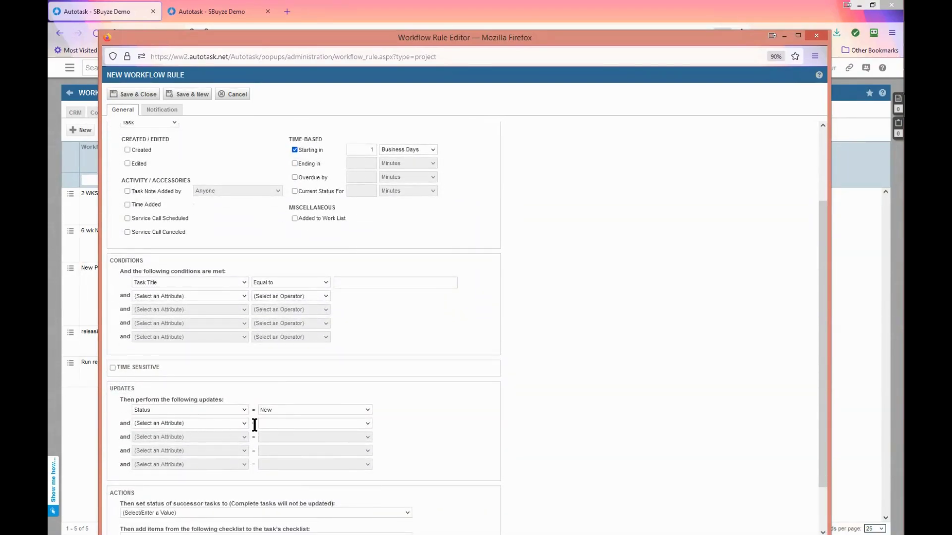
pyautogui.click(367, 409)
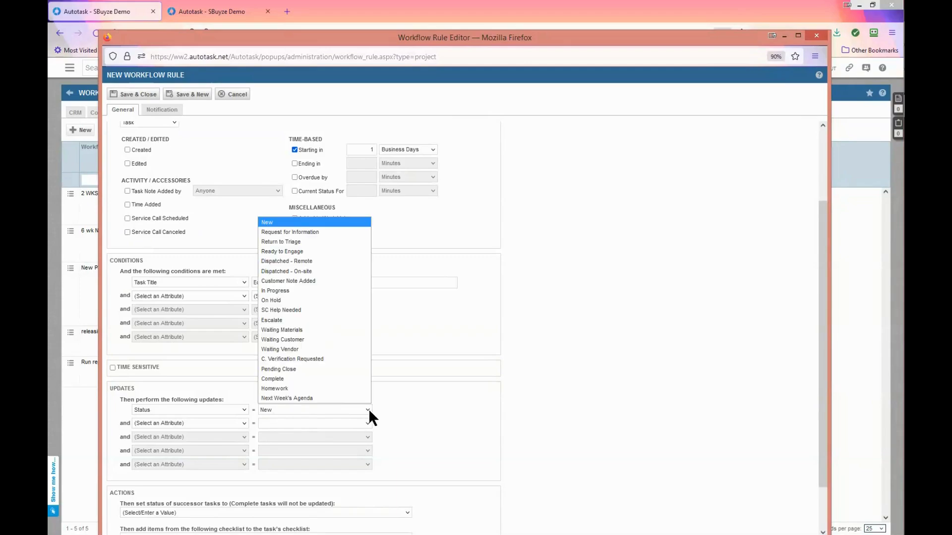
pyautogui.click(339, 251)
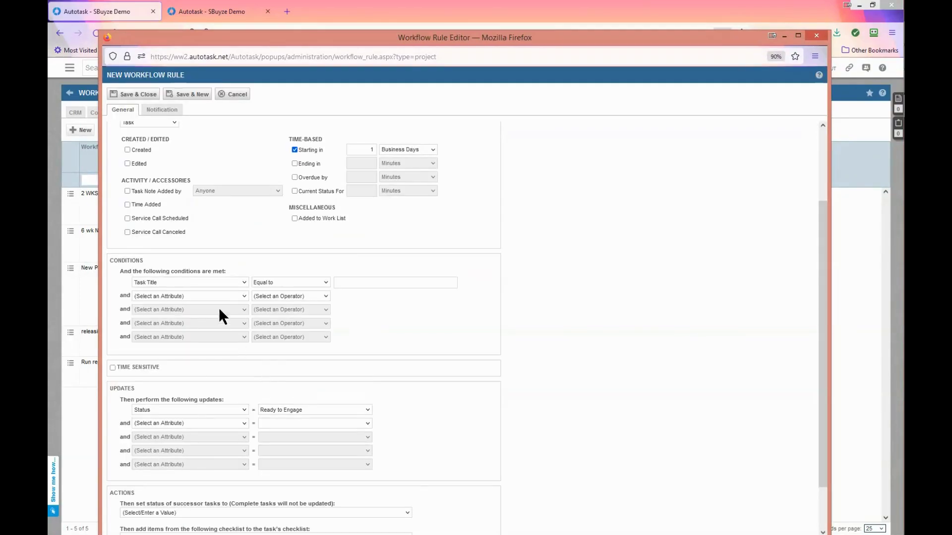
# Review the rule's conditions and events, and cancel the new workflow rule without saving it
pyautogui.scroll(1, 389, 364)
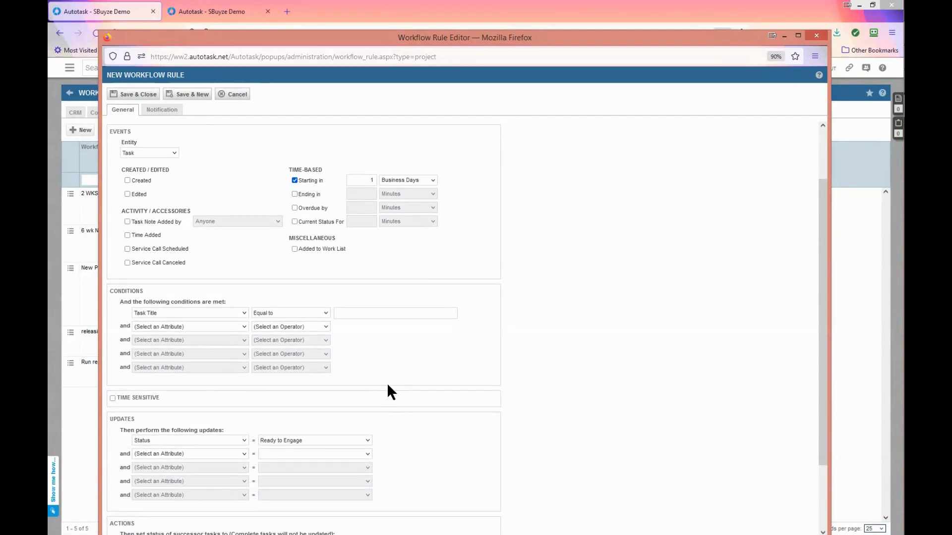
pyautogui.scroll(1, 381, 397)
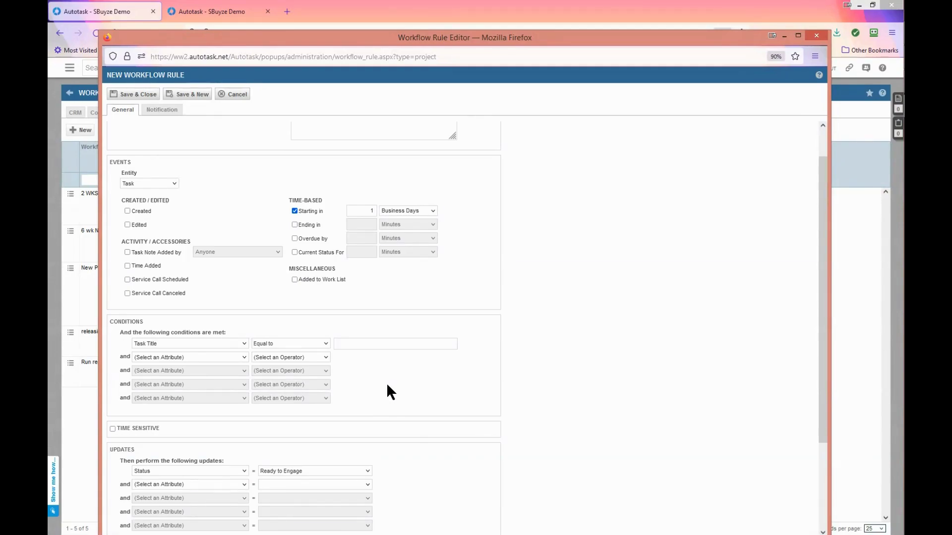
pyautogui.scroll(1, 377, 386)
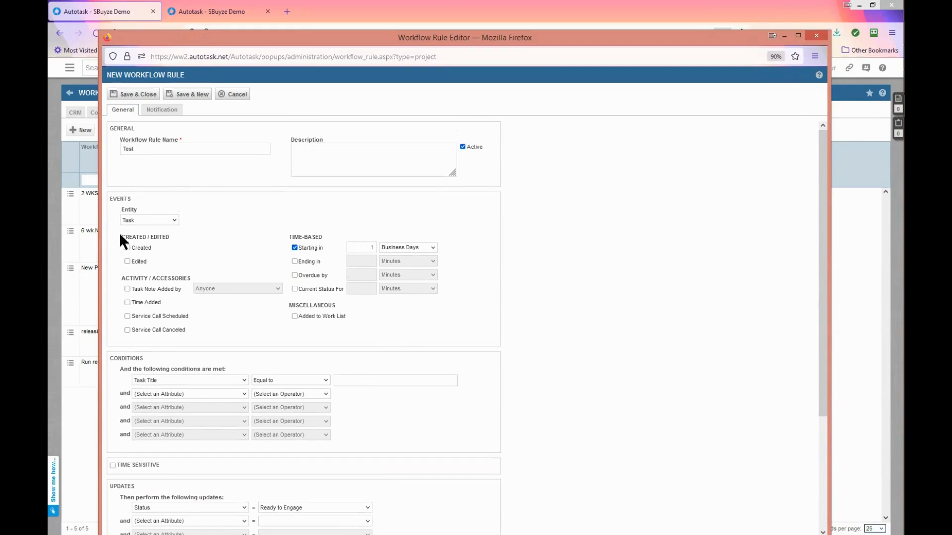
pyautogui.click(235, 96)
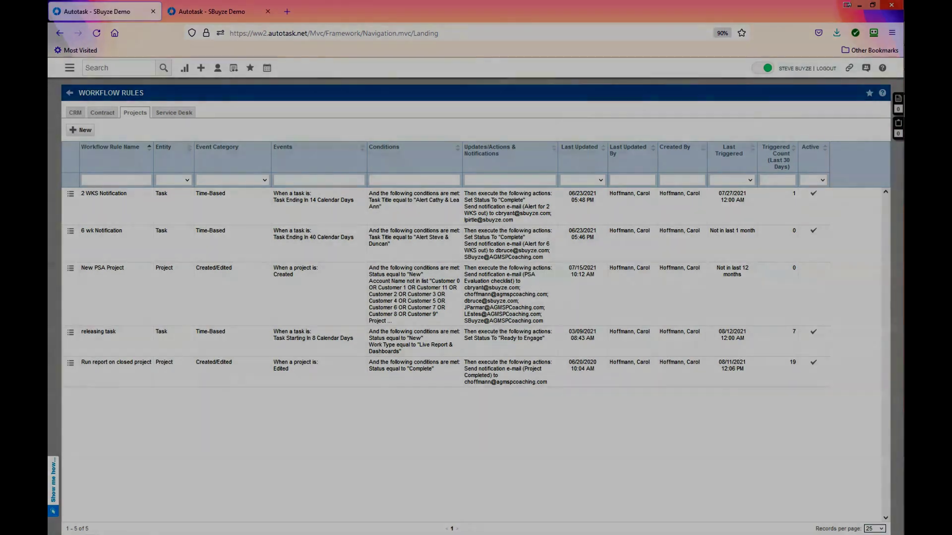